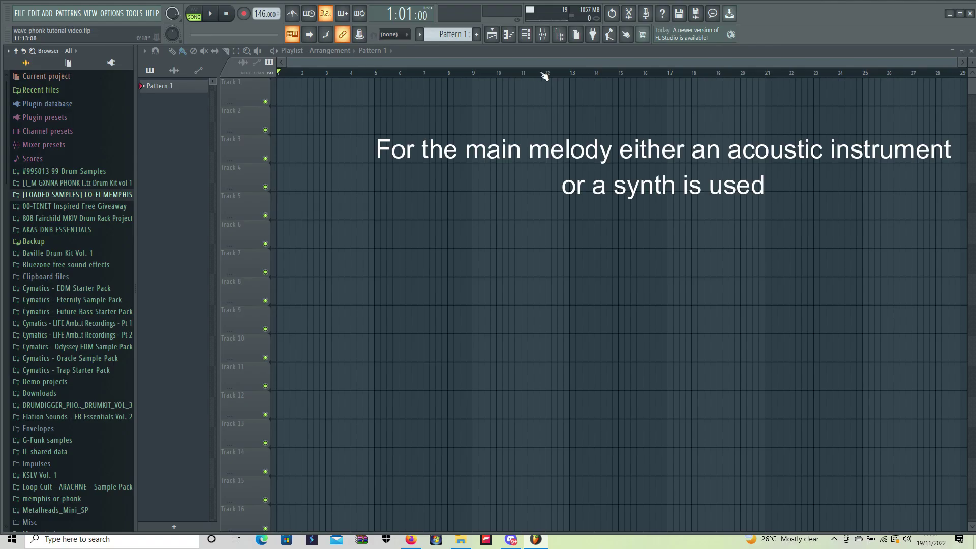
Step: Open the Stage Grand channel's FLEX instrument from the channel rack and move its window slightly
left_click(527, 36)
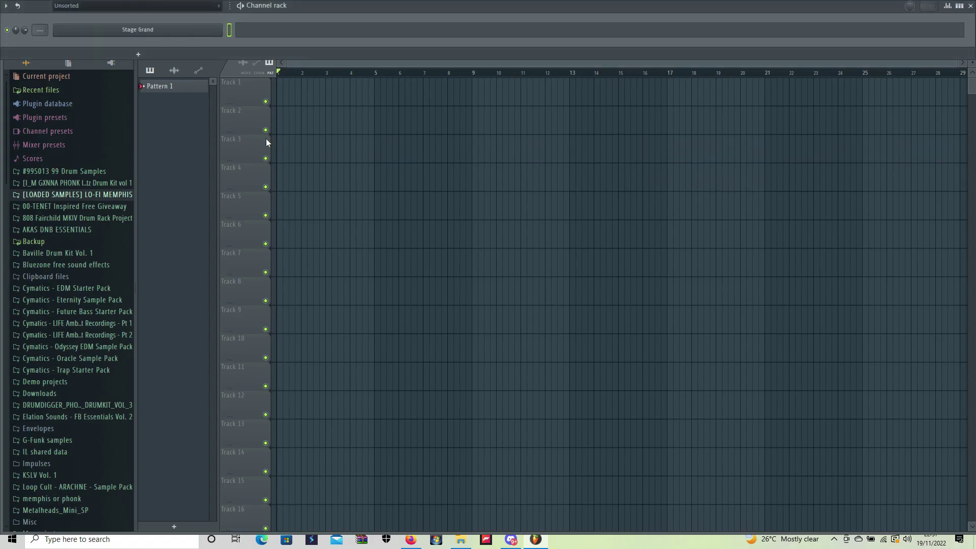
left_click(146, 33)
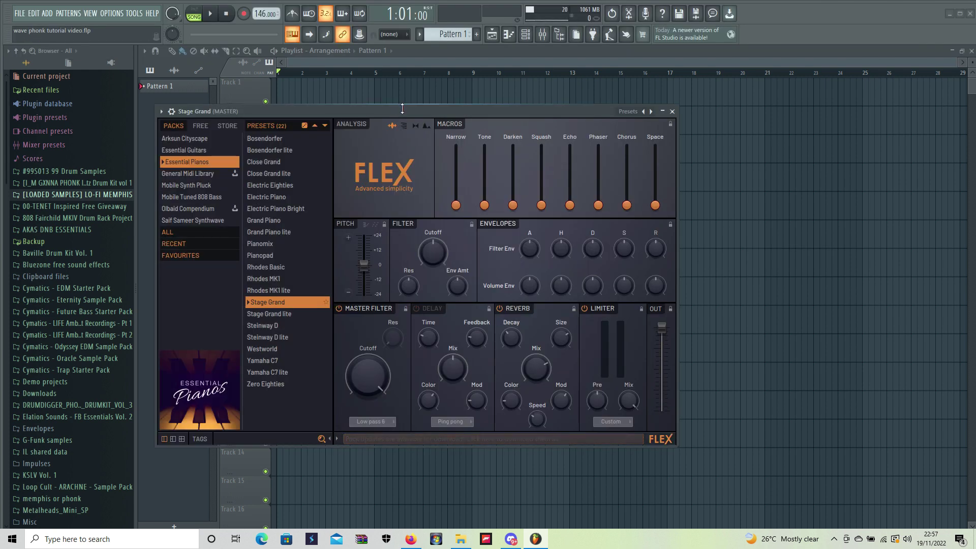
left_click_drag(399, 110, 421, 117)
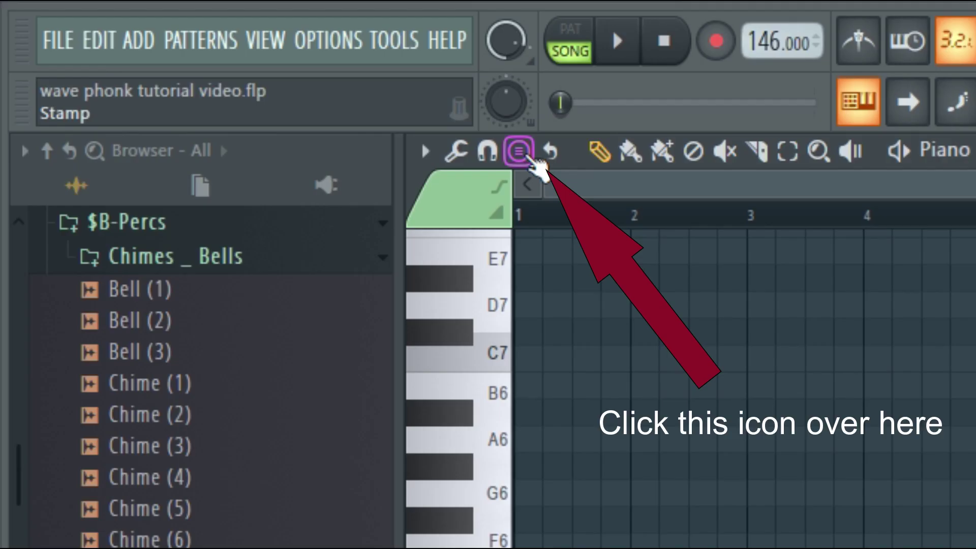
Step: Stamp the Minor Natural (Aeolian) scale in the DA PIANO piano roll, and open the piano channel from the channel rack
left_click(529, 155)
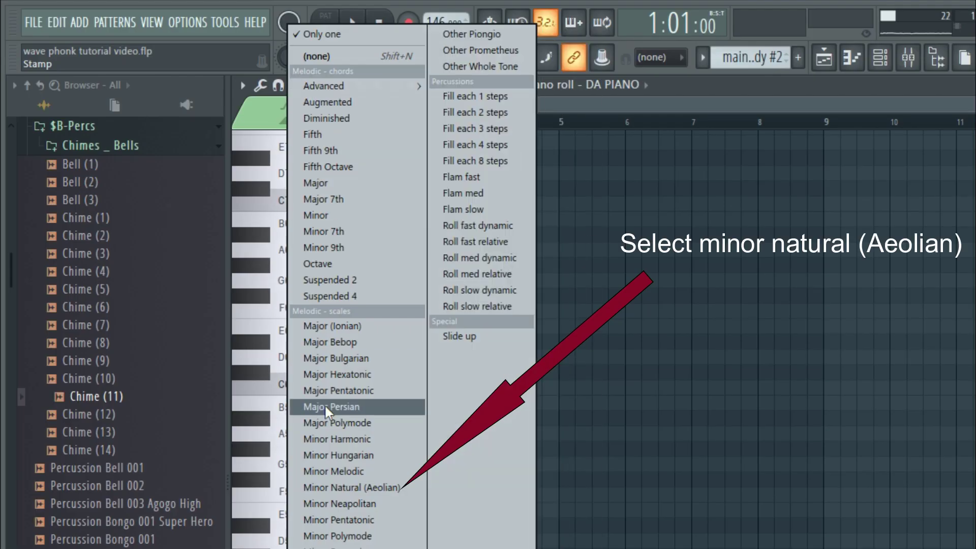
left_click(315, 488)
left_click(257, 507)
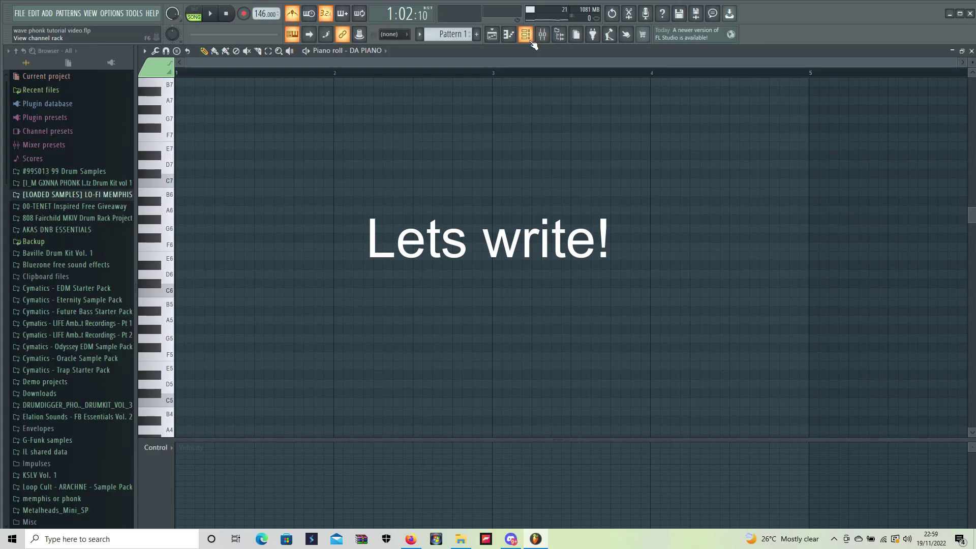
left_click(138, 30)
key("F6")
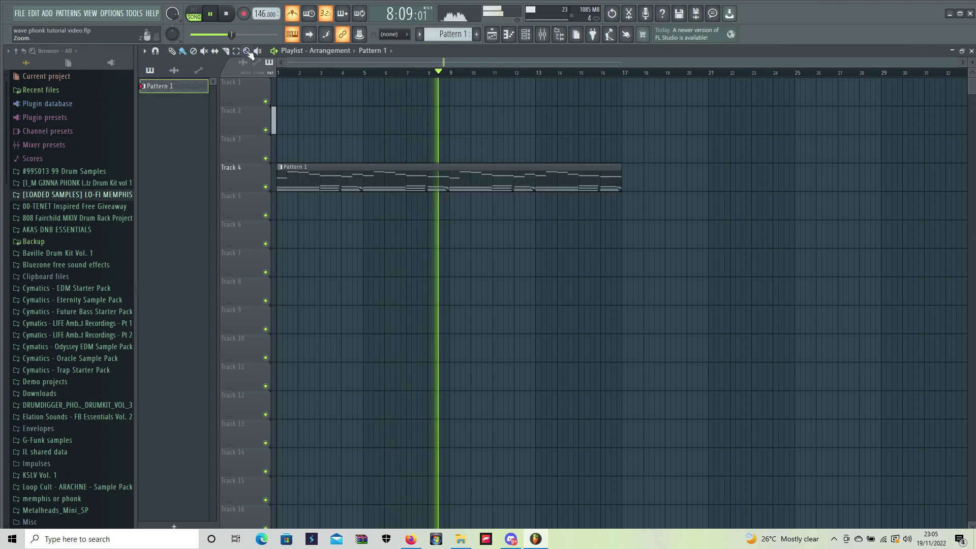
Step: Duplicate the Pattern 1 clip on Track 4 directly after itself
left_click_drag(893, 137, 364, 236)
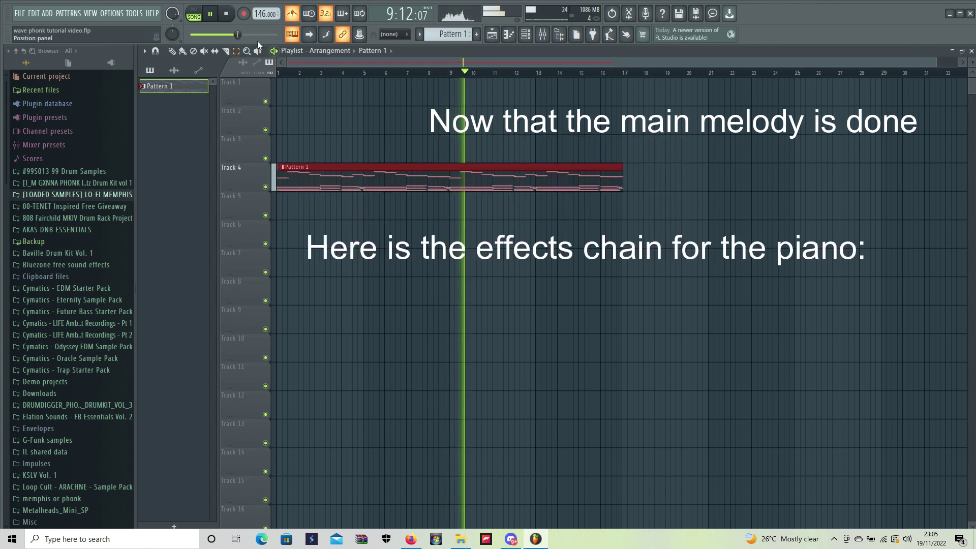
key("ctrl+b")
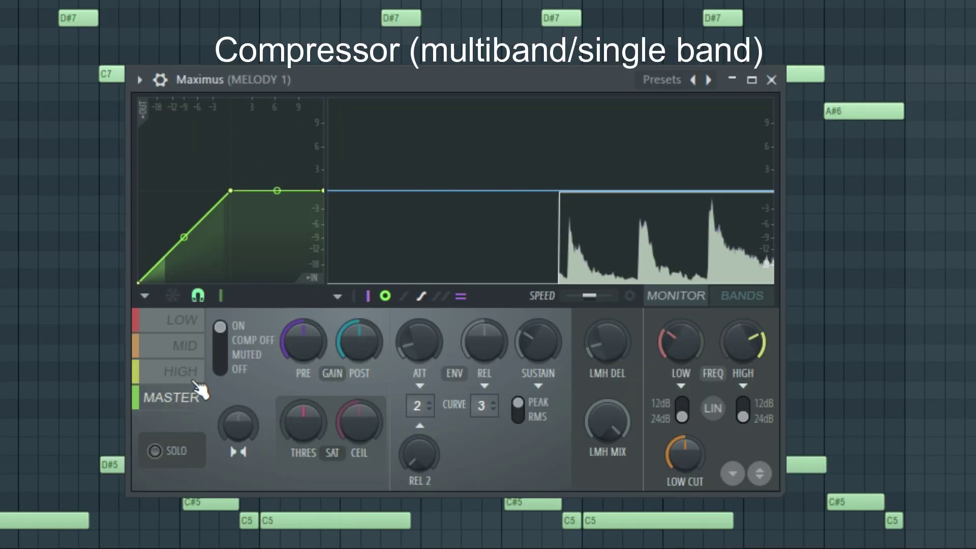
Step: Examine the Mid band settings of the Maximus compressor on MELODY 1
left_click(187, 351)
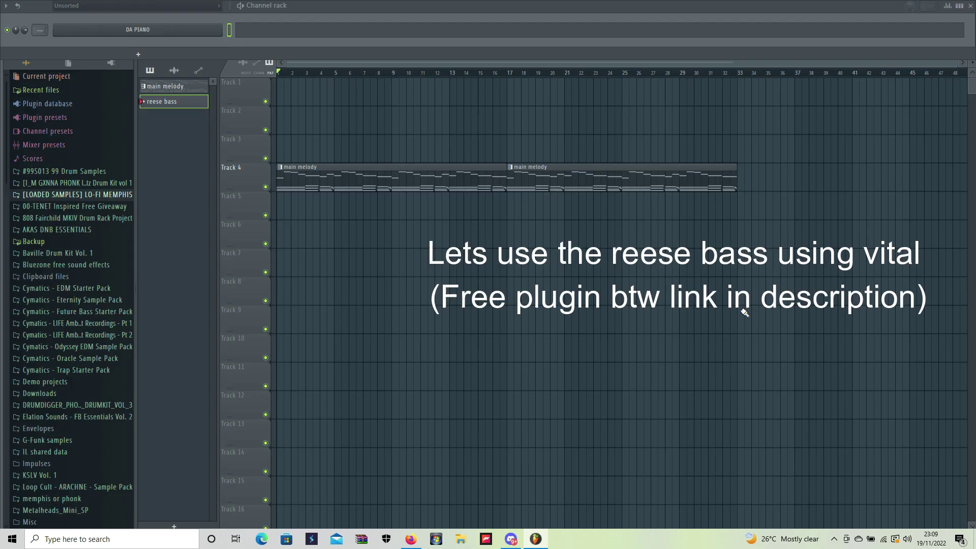
Step: Add a Vital synth channel to the channel rack for the reese bass
left_click(158, 58)
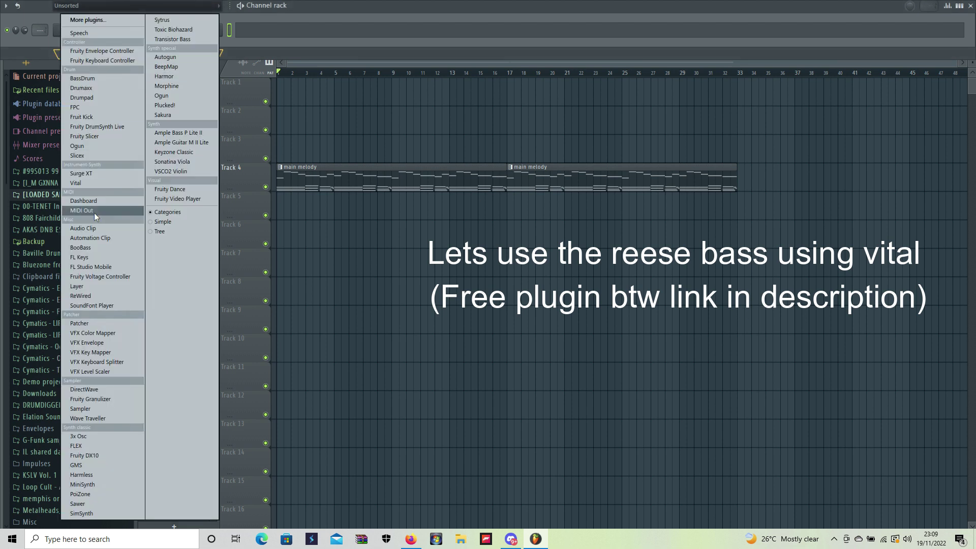
left_click(84, 184)
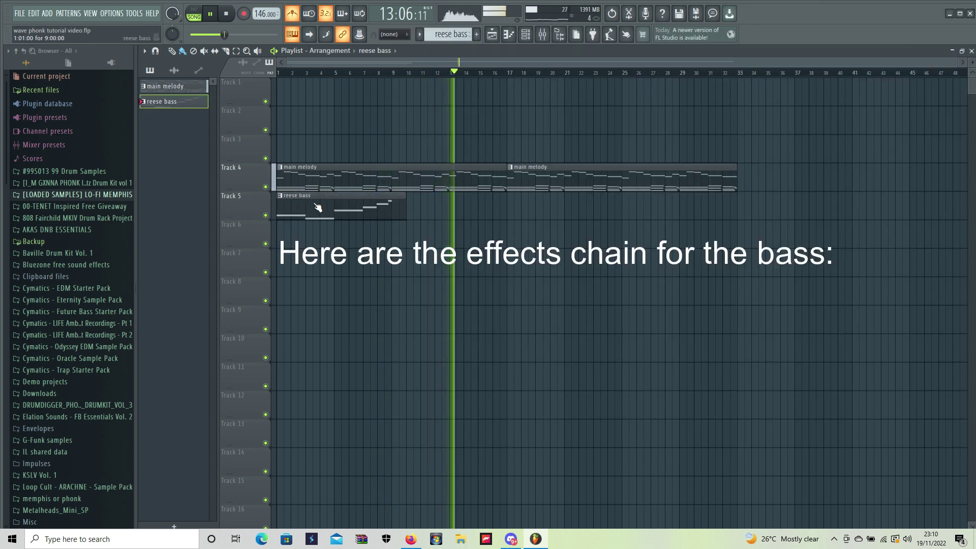
Step: Open the reese bass clip and examine the bass effects: Maximus's High and Master bands and Fruity WaveShaper
double_click(315, 209)
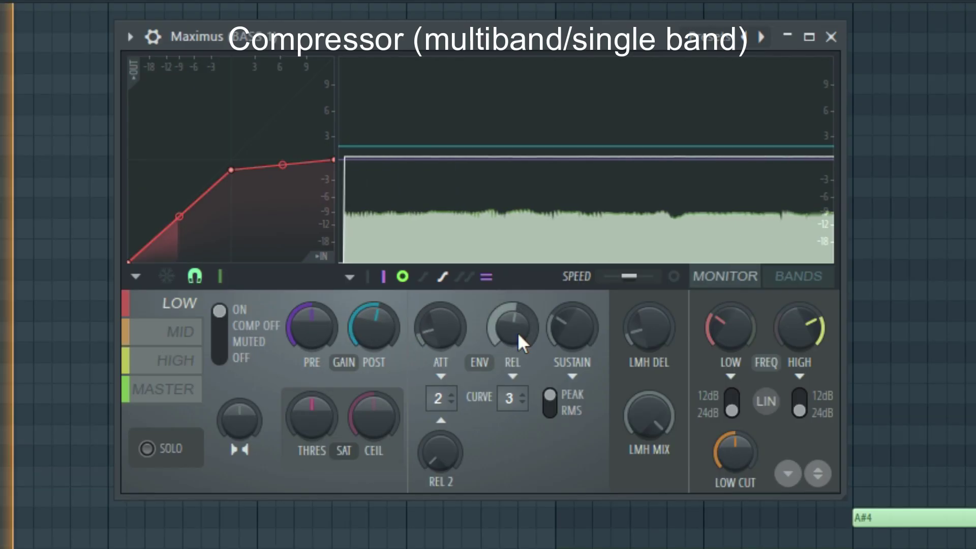
left_click(176, 361)
left_click(179, 396)
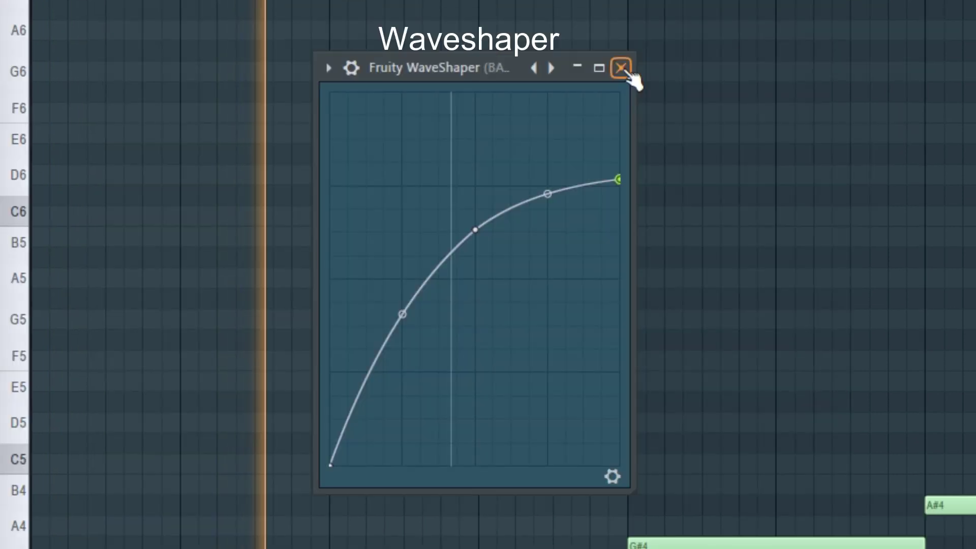
left_click(626, 71)
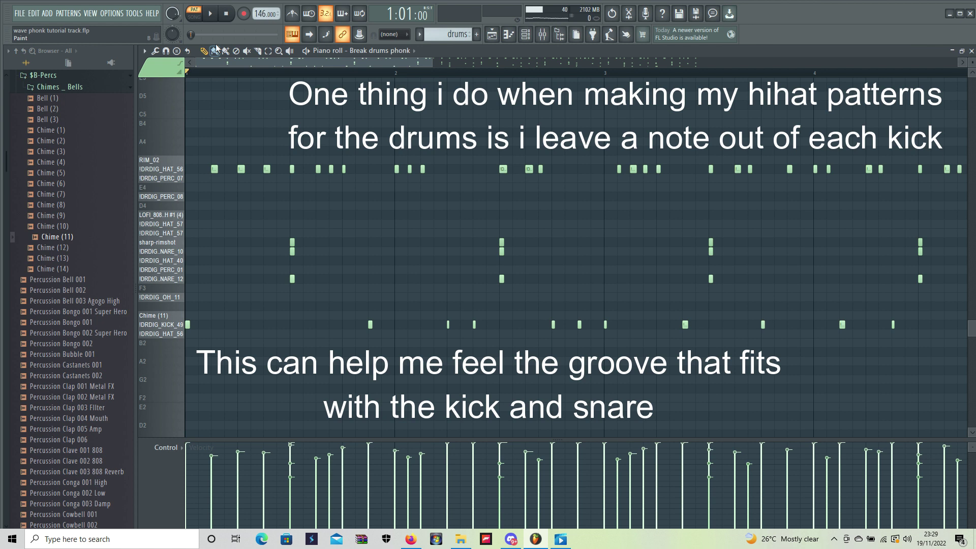
Step: Play back the drums pattern and examine its hi-hat, kick, snare and percussion notes in the piano roll
left_click(210, 13)
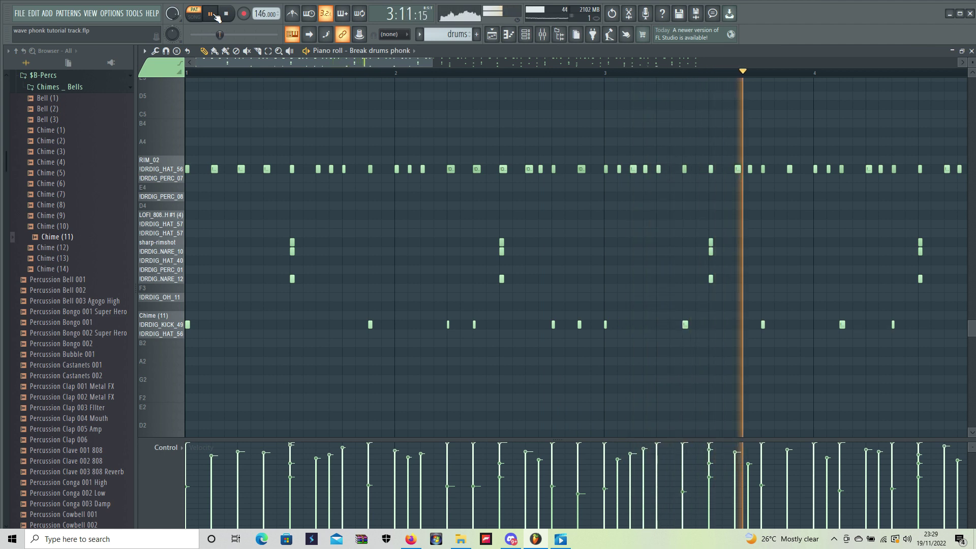
left_click(214, 15)
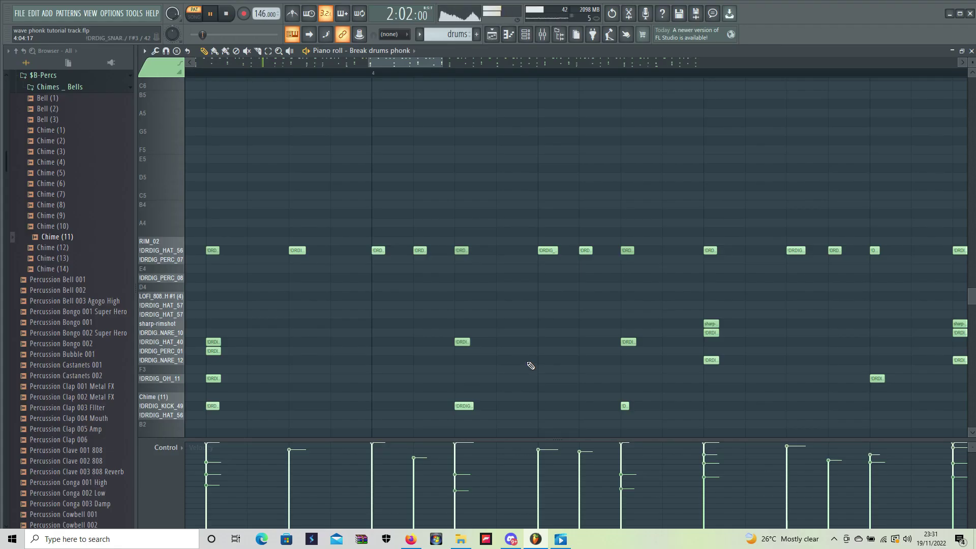
scroll(544, 353, "down", 3)
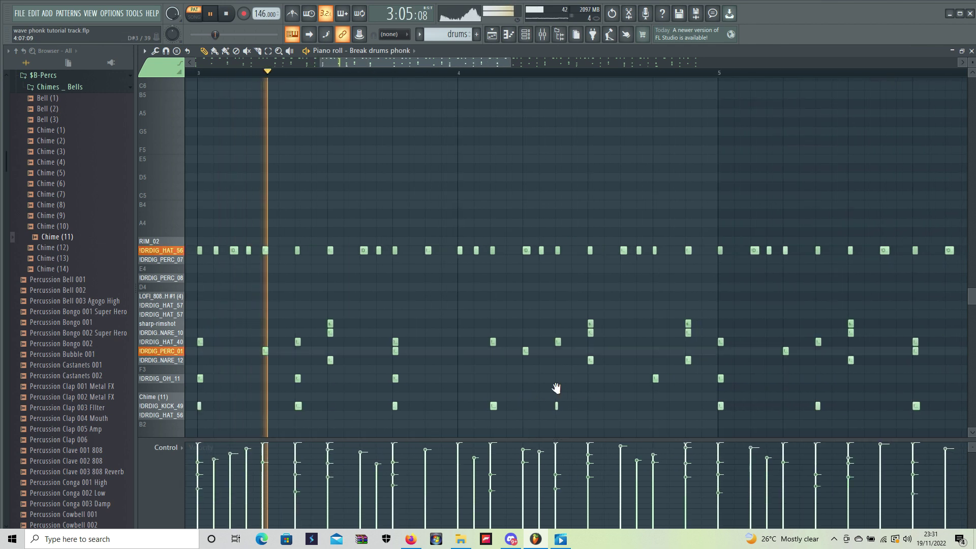
scroll(399, 368, "up", 3)
scroll(399, 368, "down", 1)
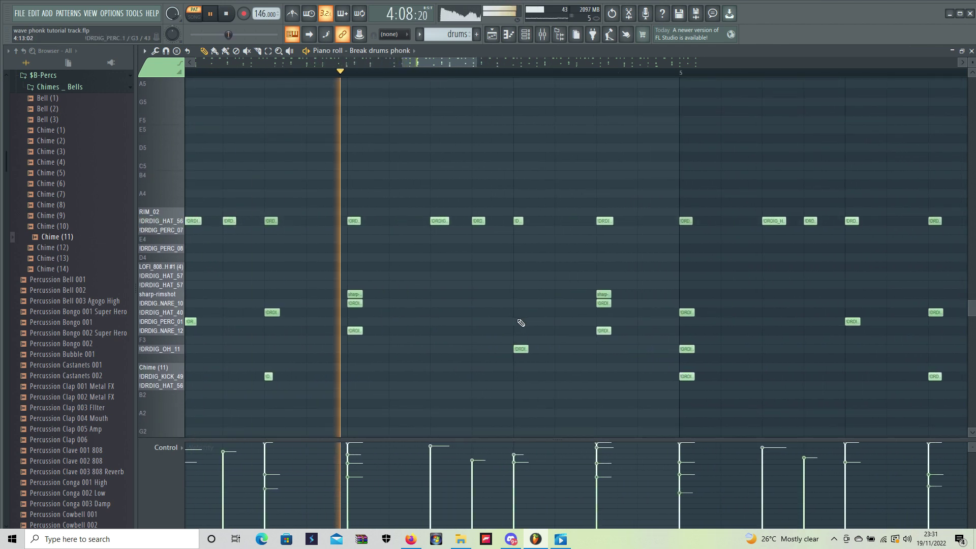
scroll(526, 364, "down", 4)
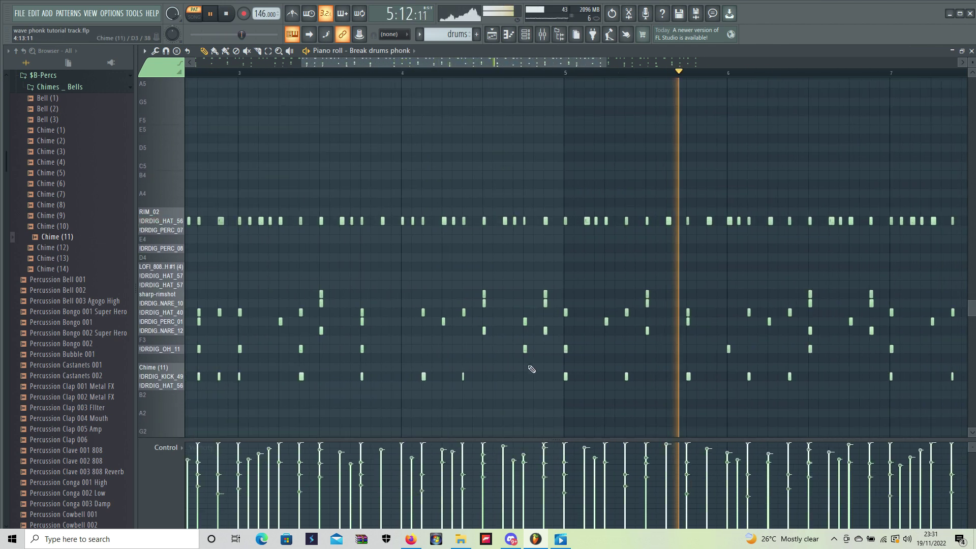
scroll(513, 362, "down", 1)
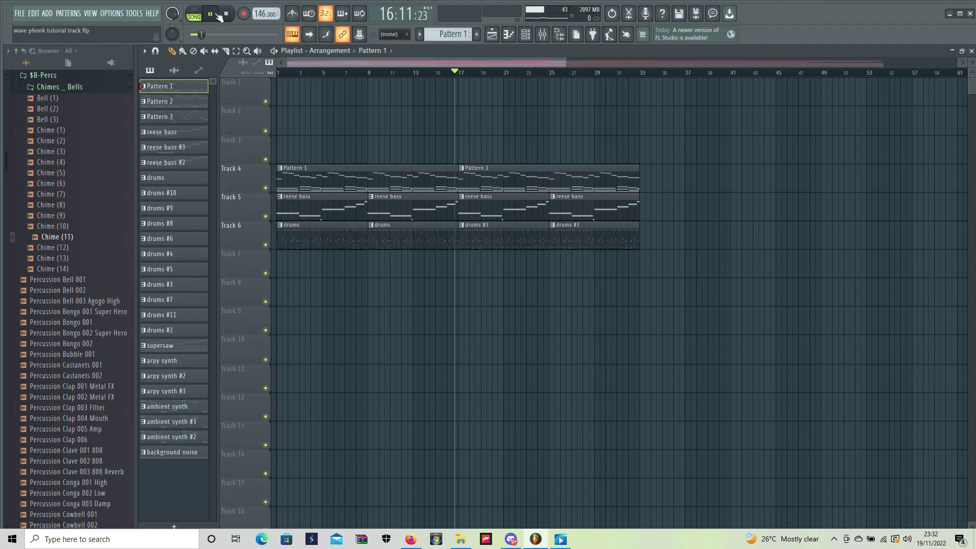
Step: Open the drums #3 clip at bar 17 on Track 6 and examine its notes, including the chime row
double_click(482, 227)
scroll(244, 307, "down", 5)
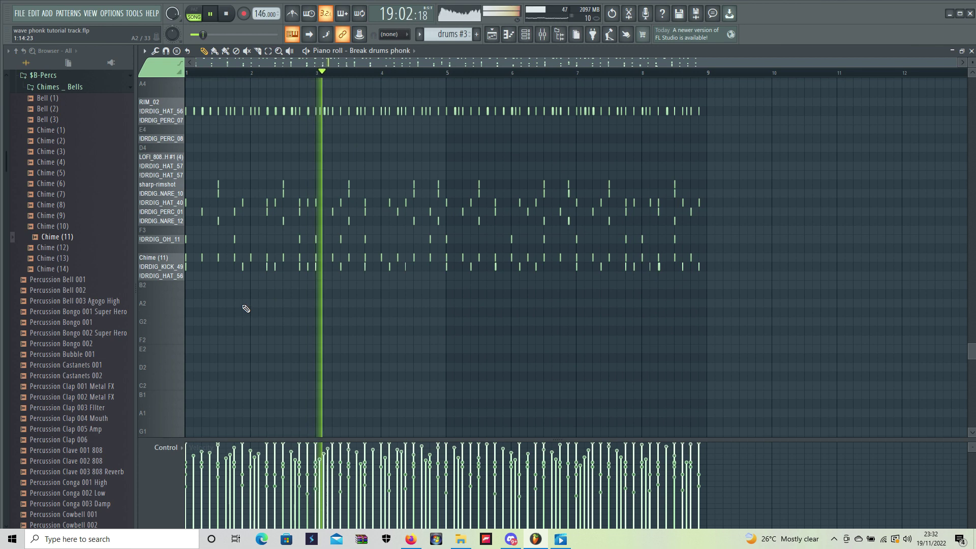
scroll(257, 294, "up", 2)
scroll(255, 361, "up", 5)
scroll(254, 365, "down", 1)
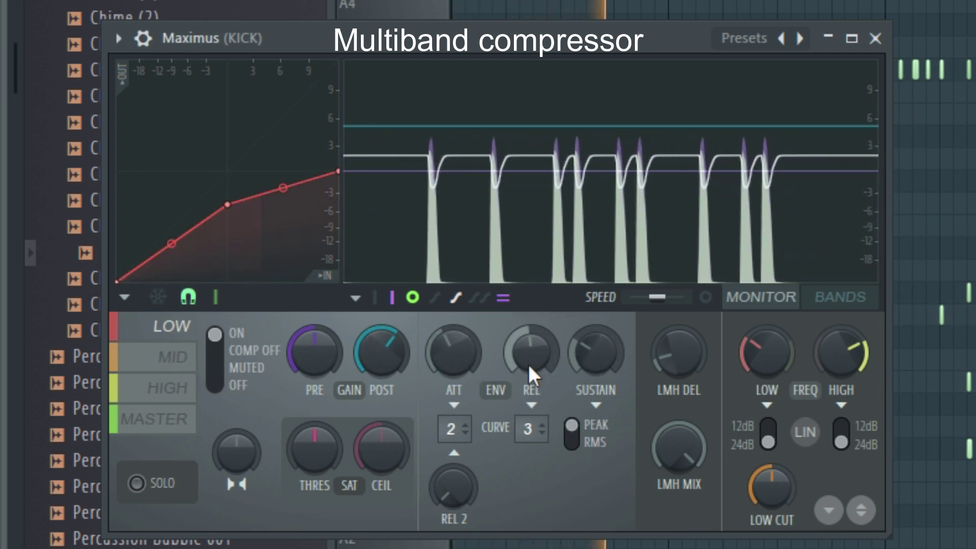
Step: Inspect the KICK's Maximus Mid and Master bands and Couture, plus the HIHAT's Fruity Chorus, putting the last two windows away
left_click(165, 363)
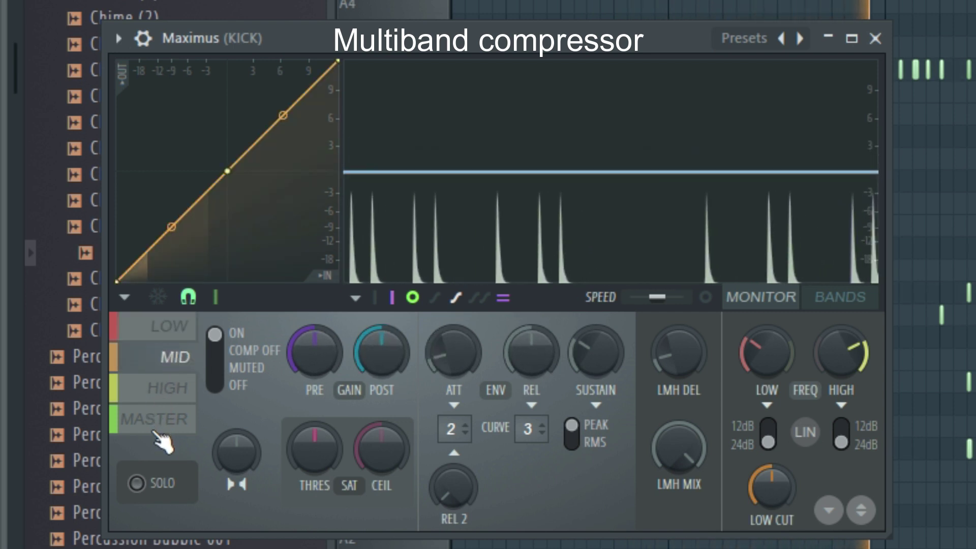
left_click(158, 419)
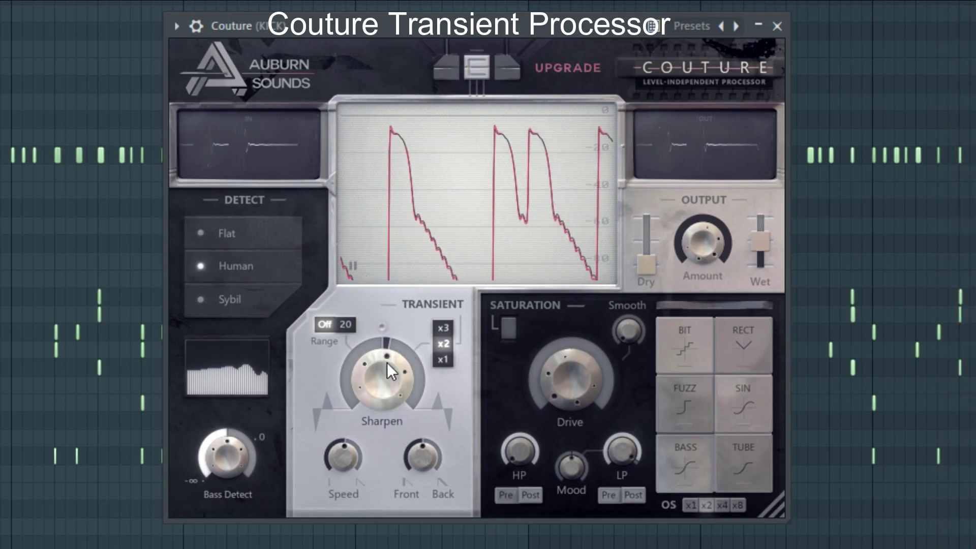
left_click(777, 26)
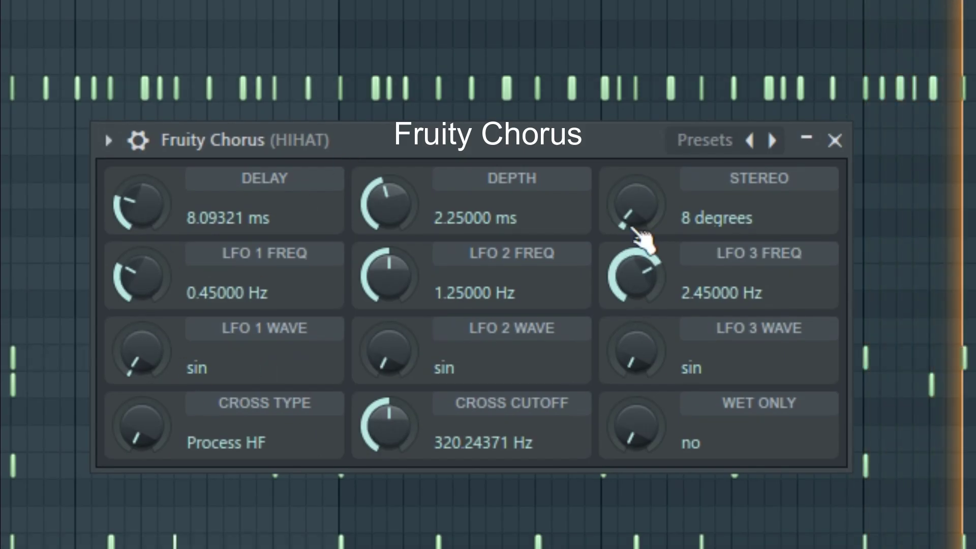
left_click(807, 138)
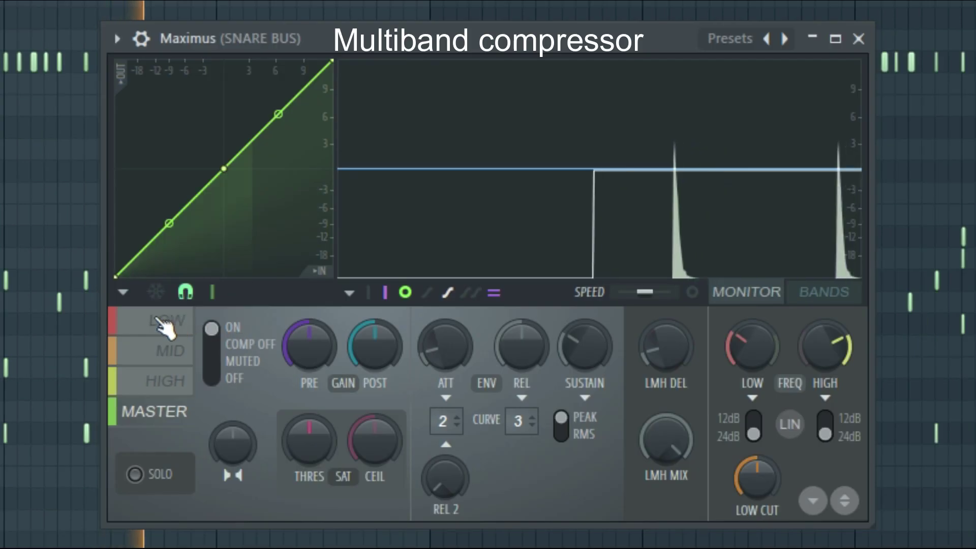
Step: Review the Low, Mid and High bands of Maximus and the Fruity Stereo Enhancer on the SNARE BUS
left_click(168, 320)
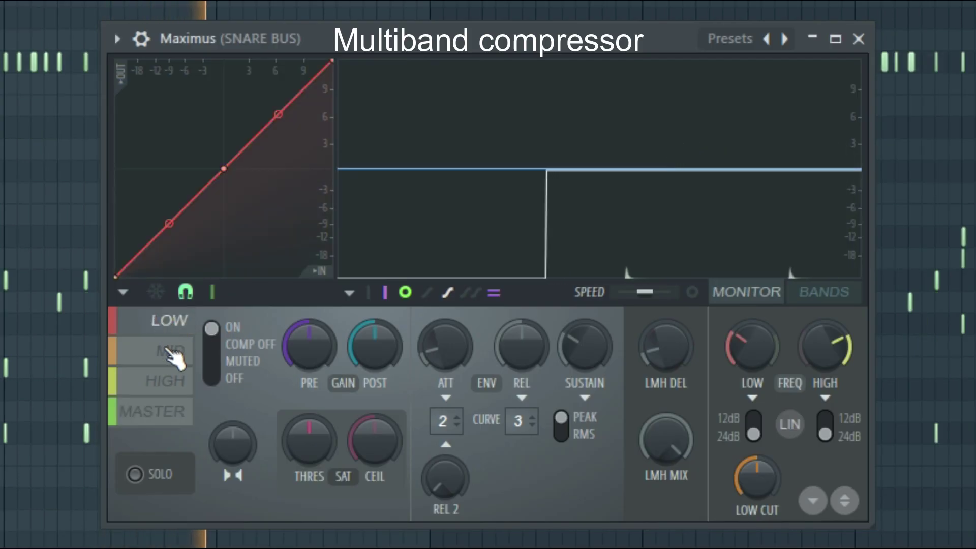
left_click(170, 351)
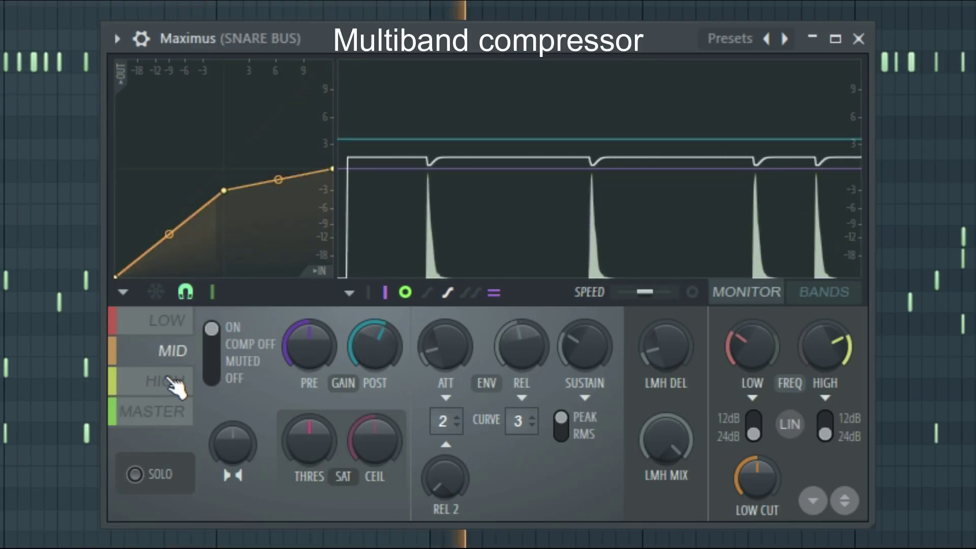
left_click(171, 382)
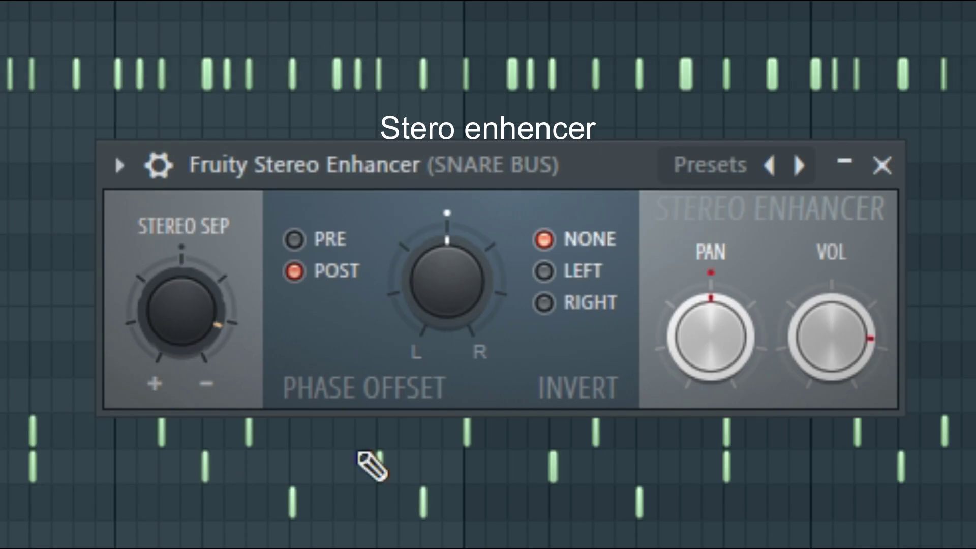
left_click(883, 165)
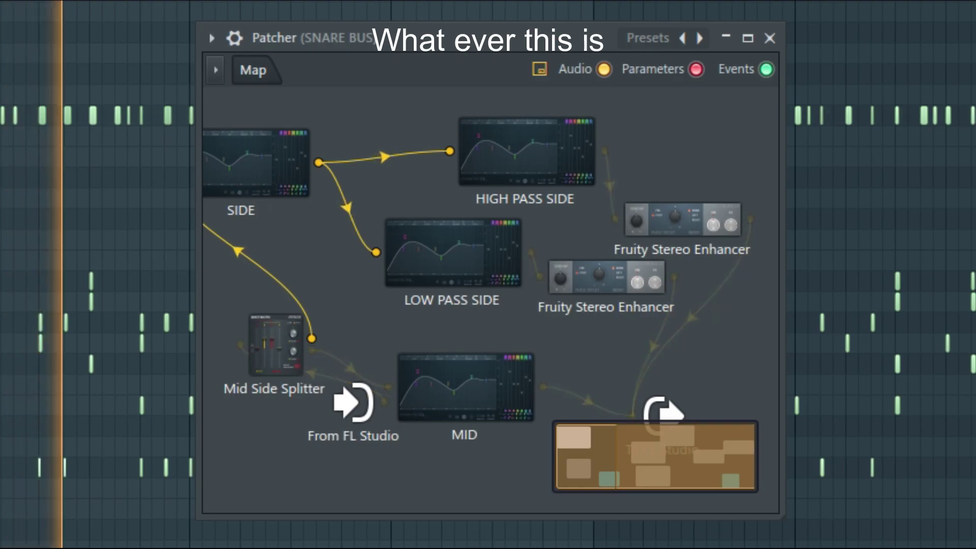
Step: Inspect the SIDE, MID and HIGH PASS SIDE equalizers inside the SNARE BUS Patcher, closing each one
left_click(246, 192)
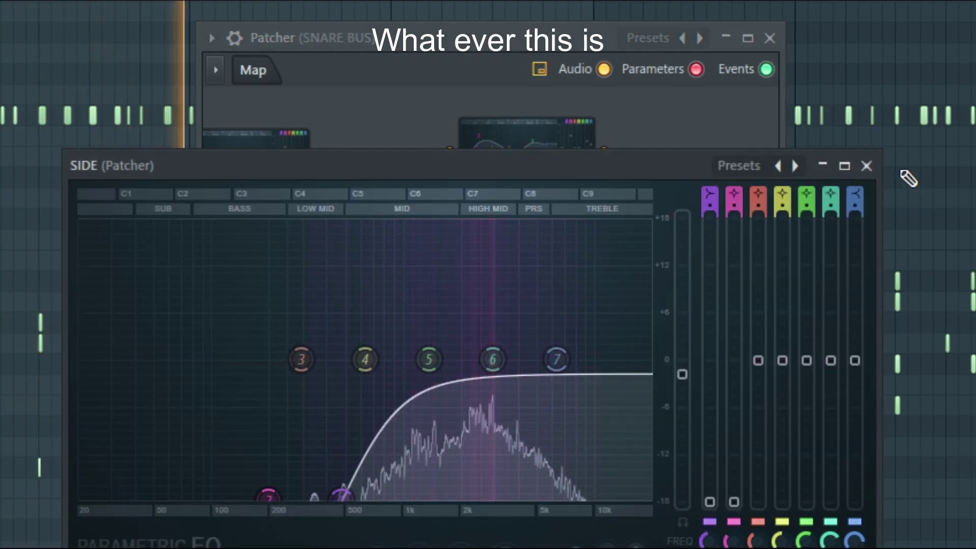
left_click(865, 166)
left_click(481, 403)
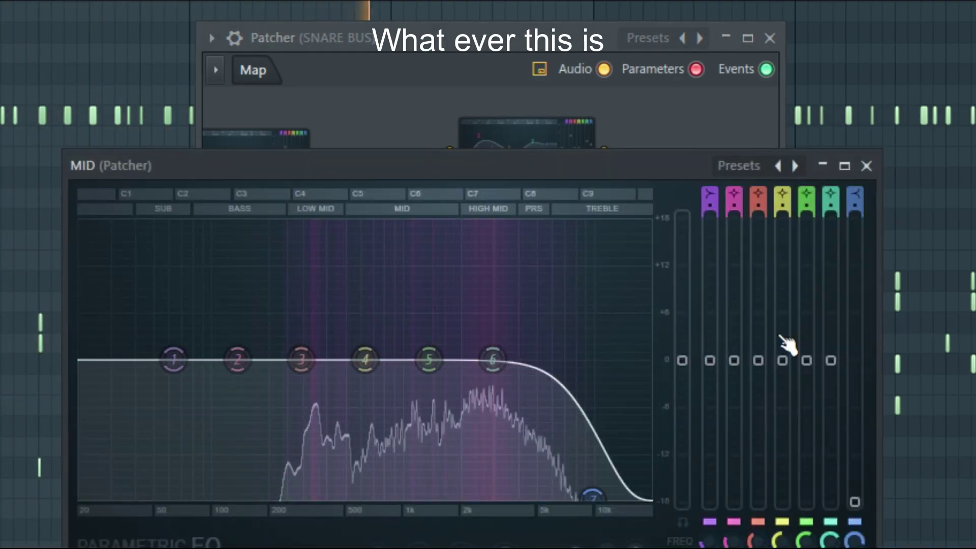
left_click(865, 166)
left_click(527, 174)
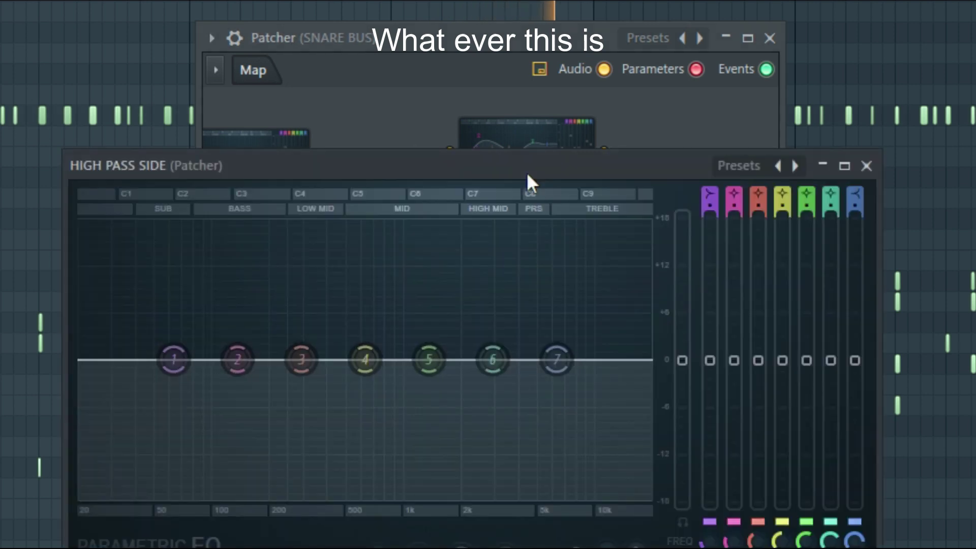
left_click(866, 167)
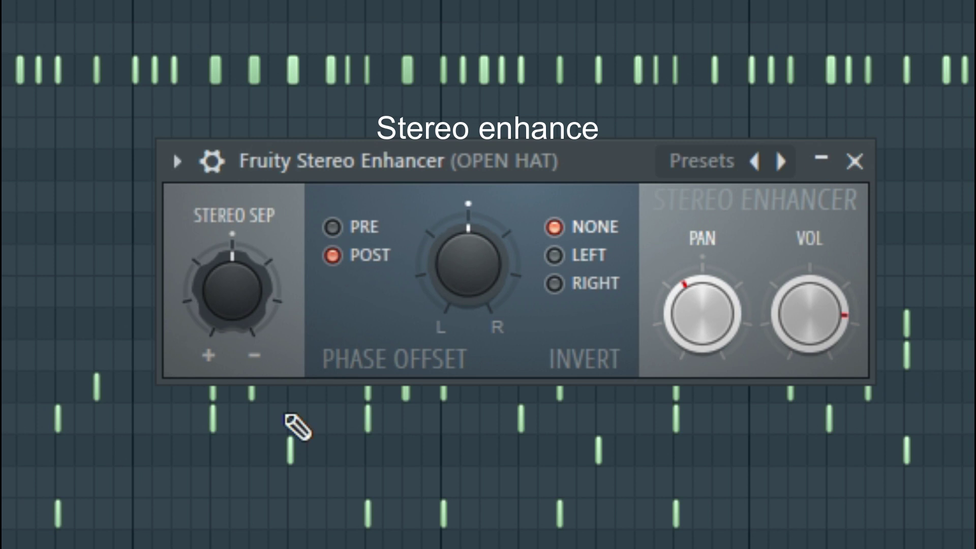
Step: Check the Fruity Stereo Enhancer settings on the OPEN HAT and close the plugin
left_click(855, 161)
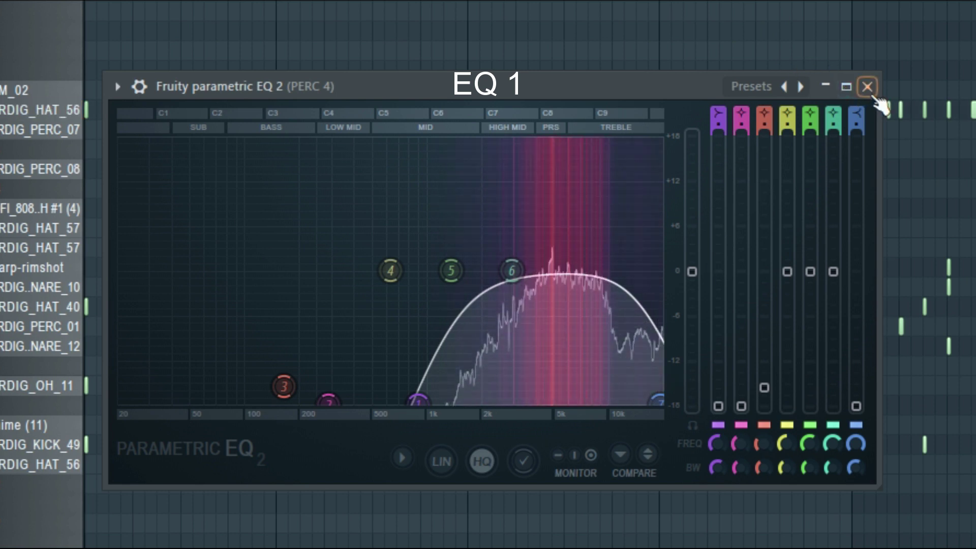
Step: Review the Fruity parametric EQ 2 and Fruity Stereo Enhancer on PERC 4, putting both windows away
left_click(874, 94)
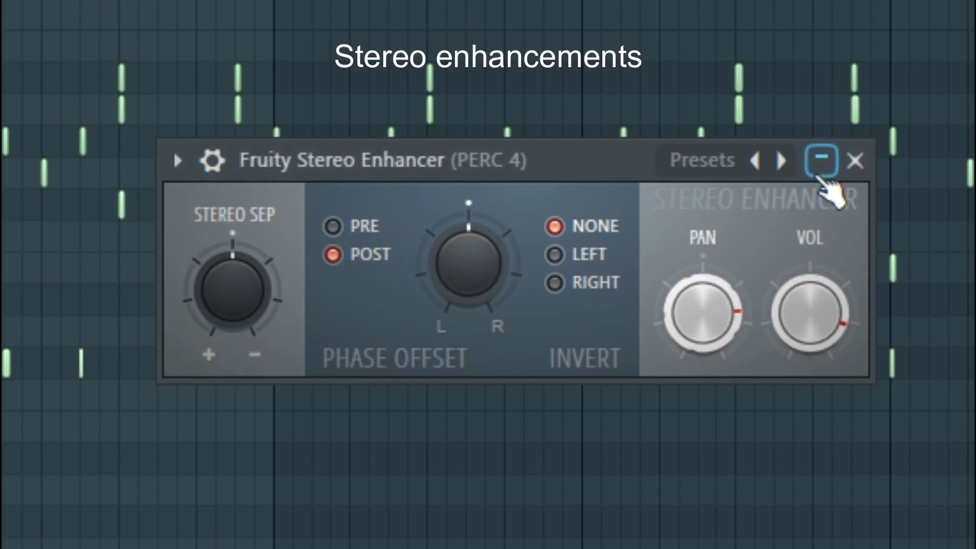
left_click(821, 171)
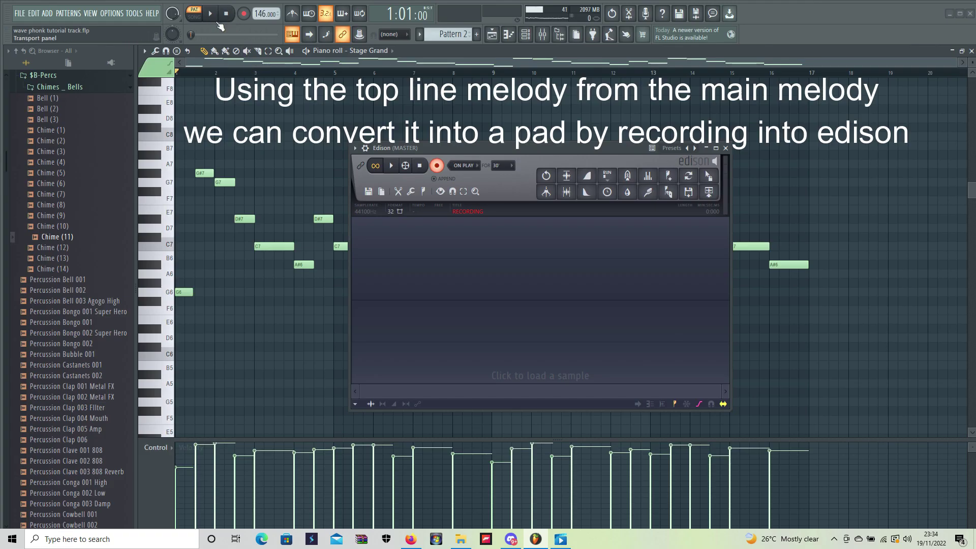
Step: Record the Pattern 2 top-line melody into Edison and trim the recording to one complete melody loop
left_click(210, 14)
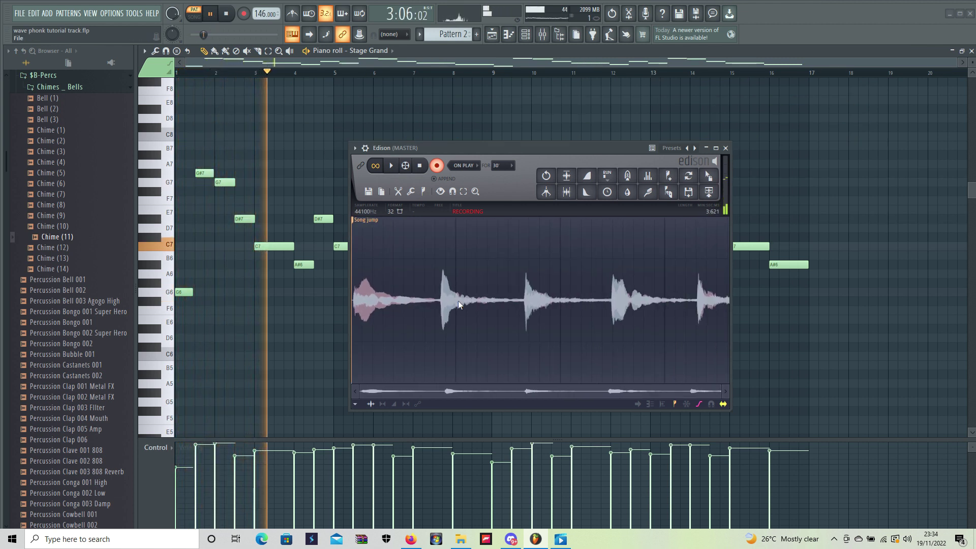
left_click_drag(472, 151, 472, 361)
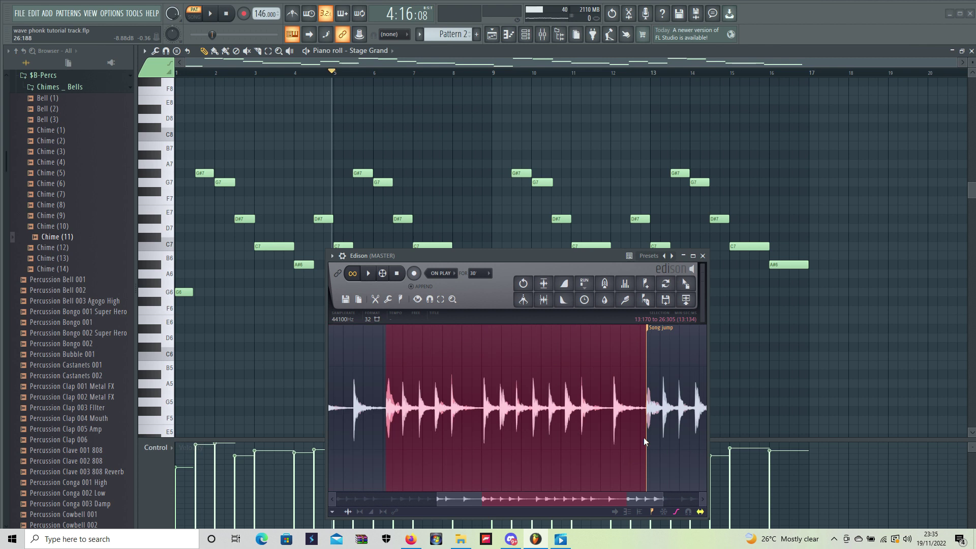
left_click_drag(643, 437, 479, 387)
left_click(375, 301)
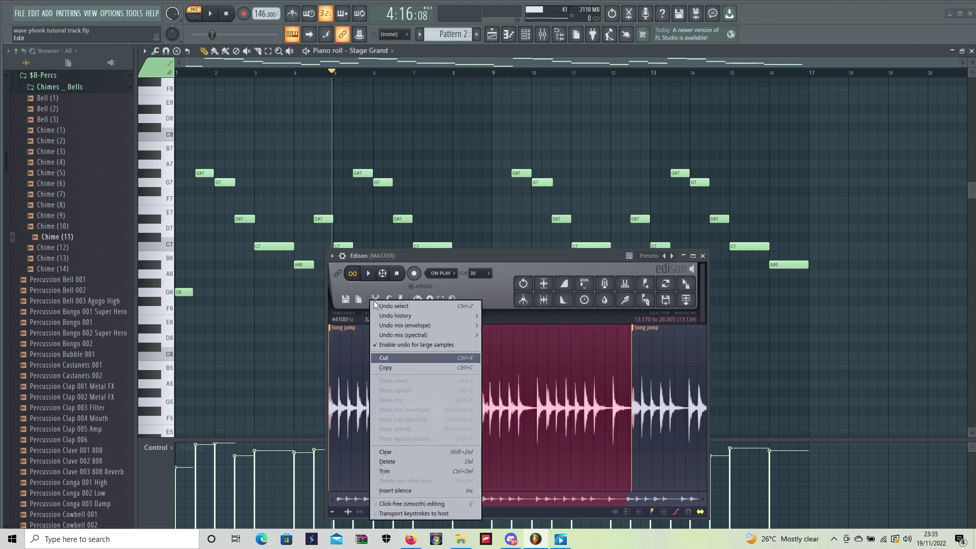
left_click(385, 464)
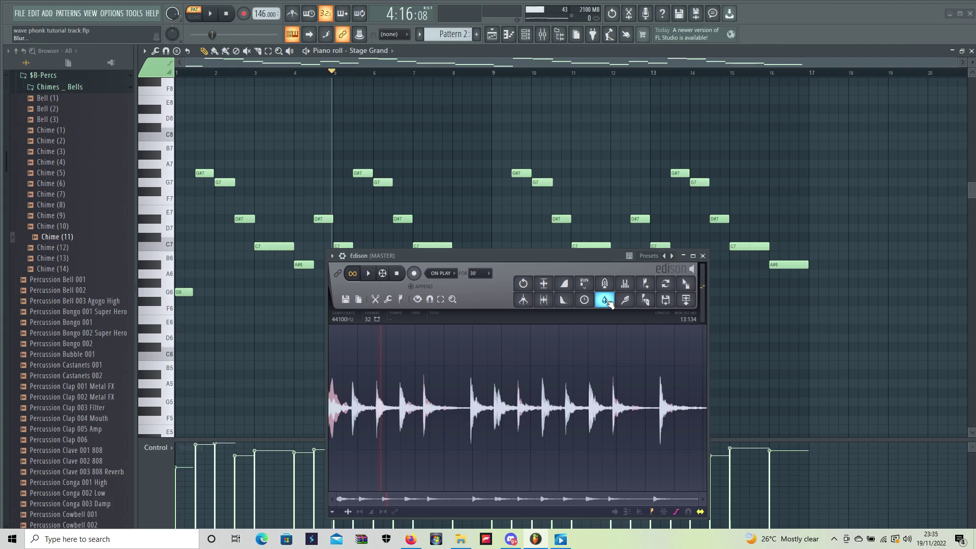
Step: Blur the trimmed recording into a pad in Edison, place it at the start of Track 3 and play it back
left_click(520, 224)
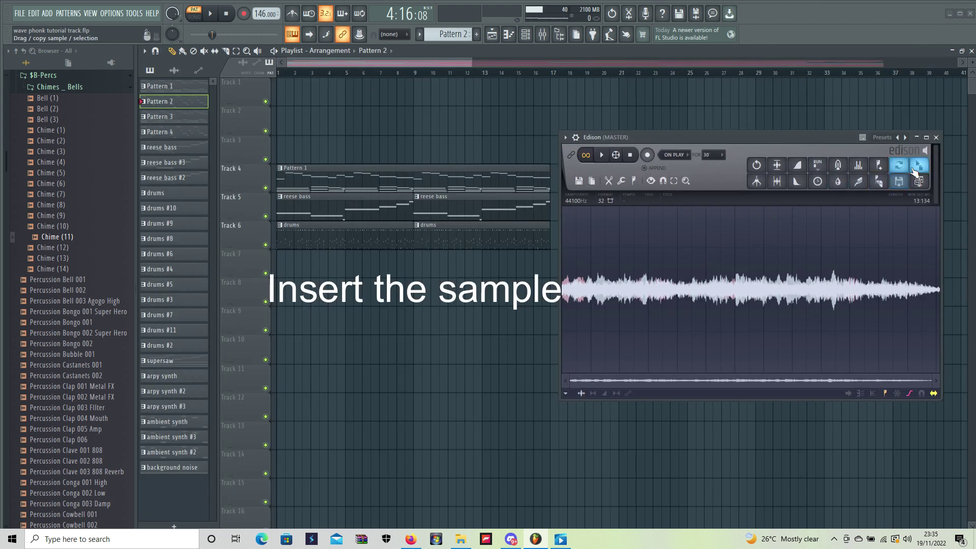
left_click_drag(914, 171, 735, 251)
left_click_drag(333, 151, 326, 150)
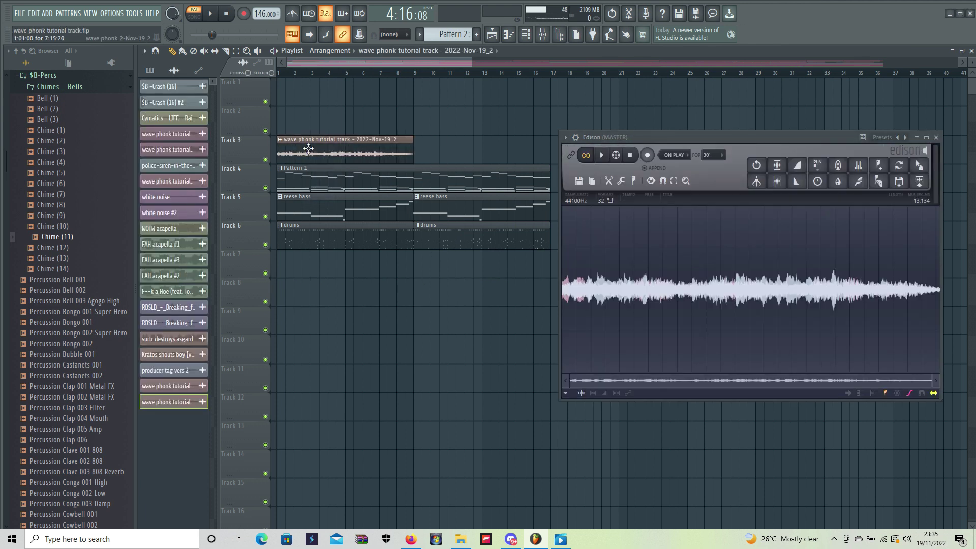
left_click(210, 15)
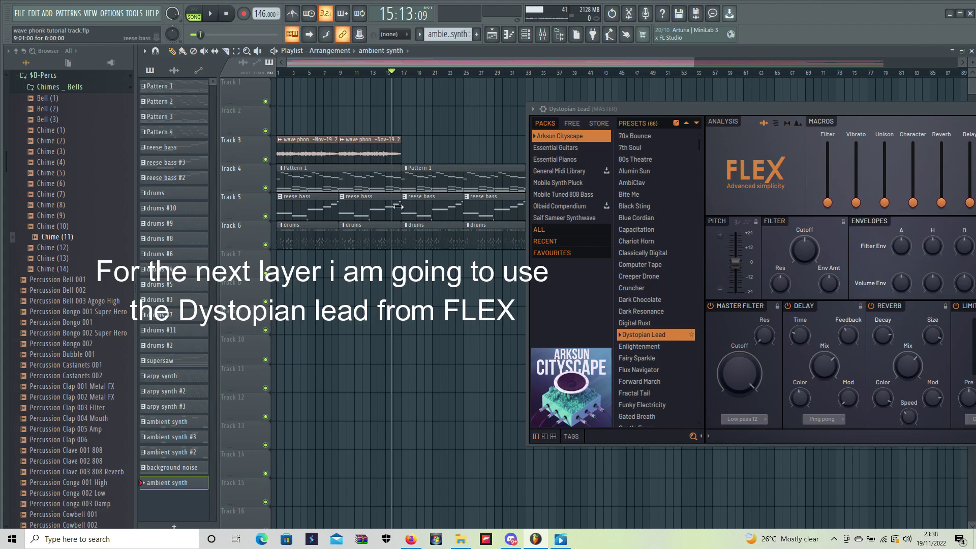
Step: Review the FLEX Dystopian Lead layer and its MELODY 3 equalizer, and cue the playlist near bar 15 for the Affirmator layer
left_click_drag(612, 111, 655, 87)
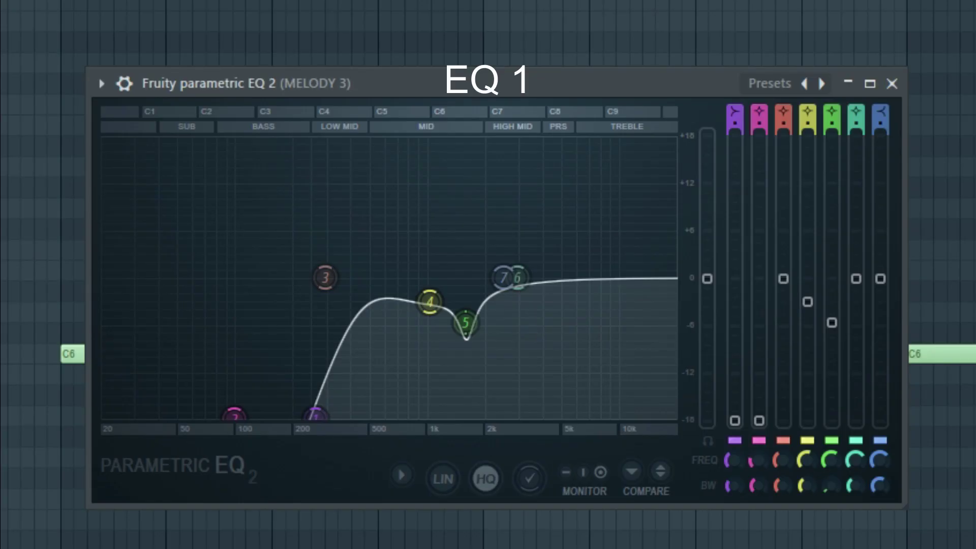
key("space")
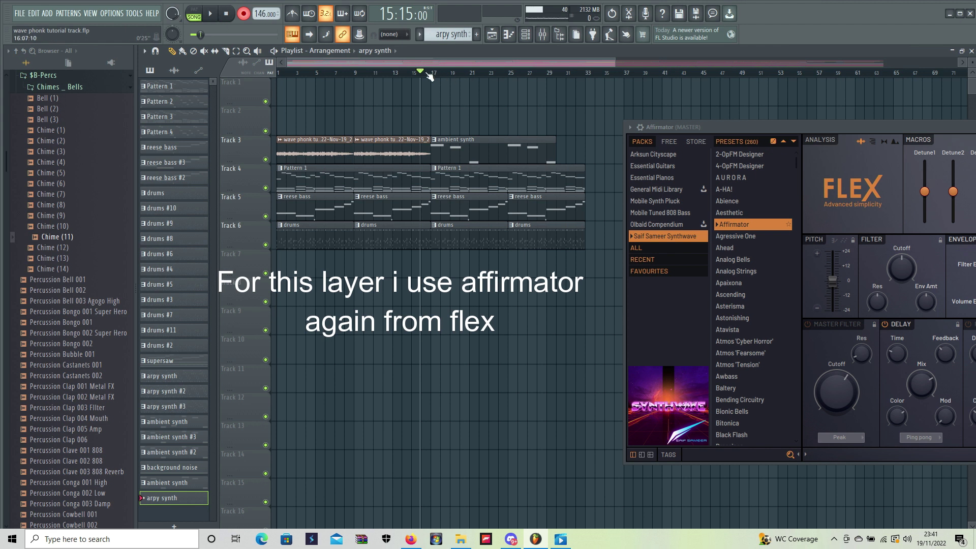
left_click(411, 73)
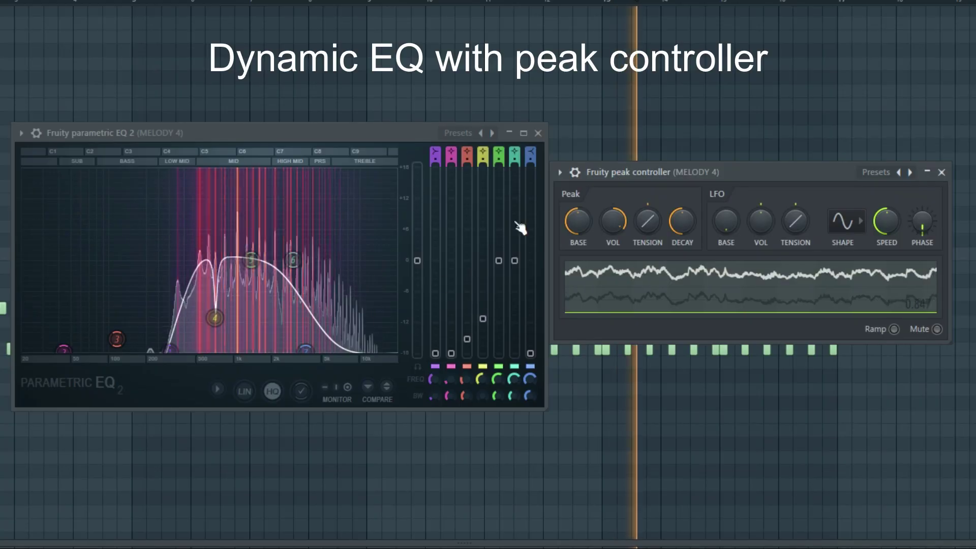
Step: Review MELODY 4's dynamic EQ with peak controller, Flanger, Chorus, second EQ, Stereo Enhancer and Ozone Imager 2, closing each one
left_click(942, 172)
left_click(538, 133)
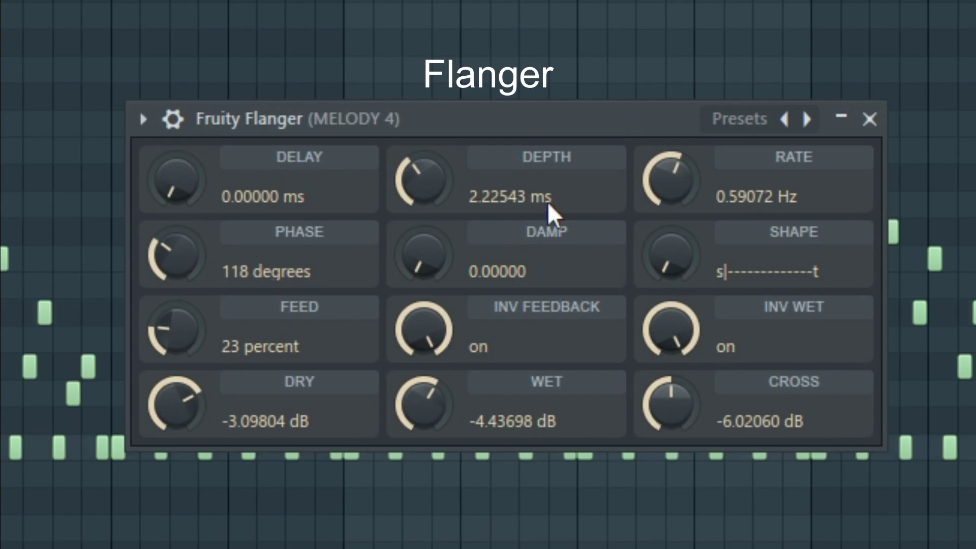
left_click(870, 120)
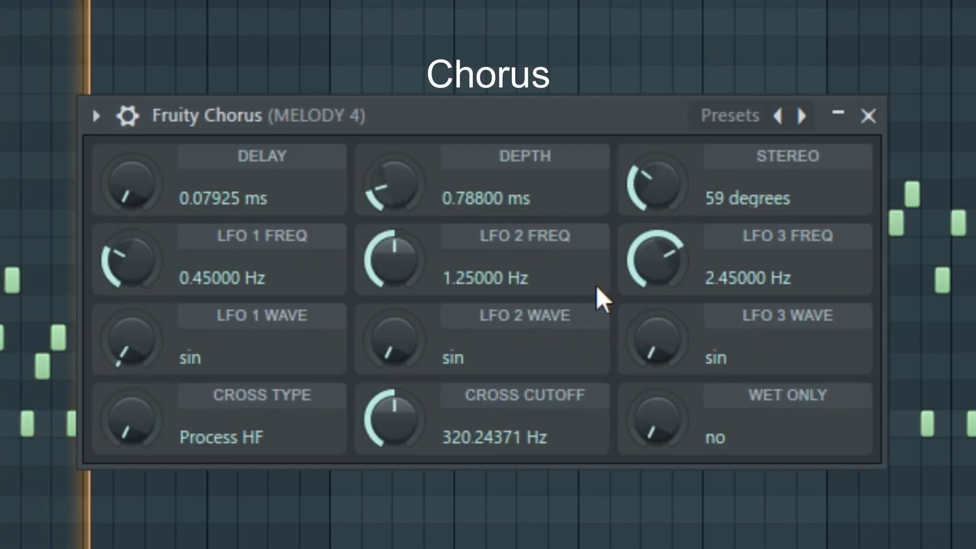
left_click(868, 116)
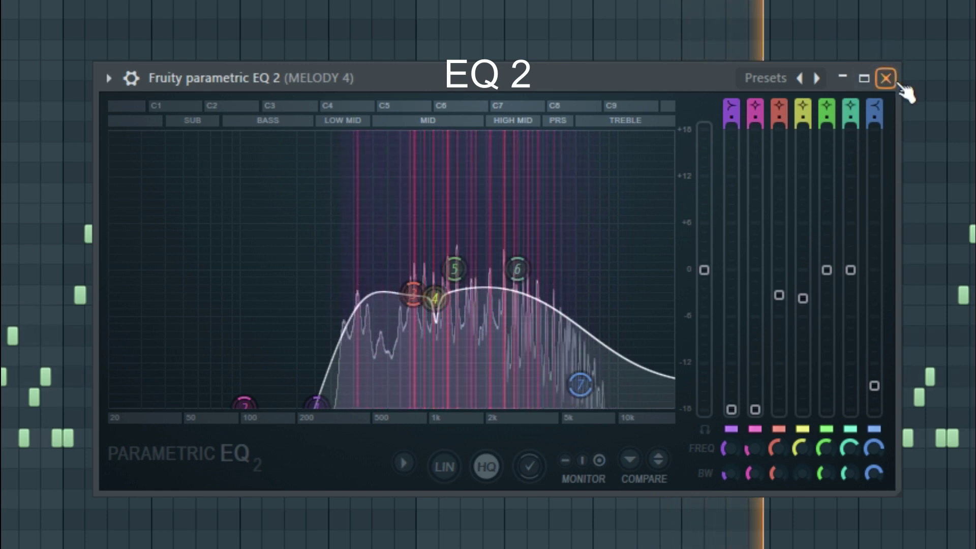
left_click(886, 78)
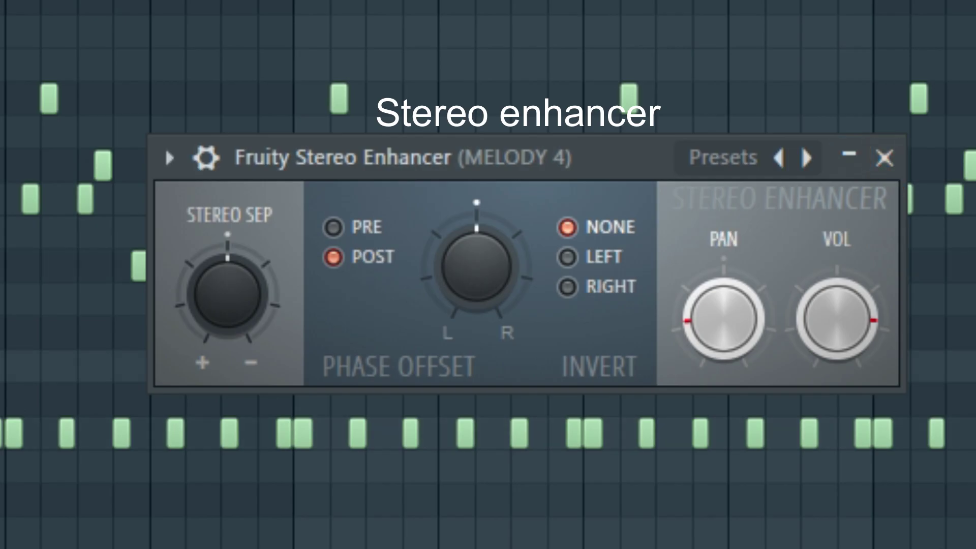
left_click(888, 157)
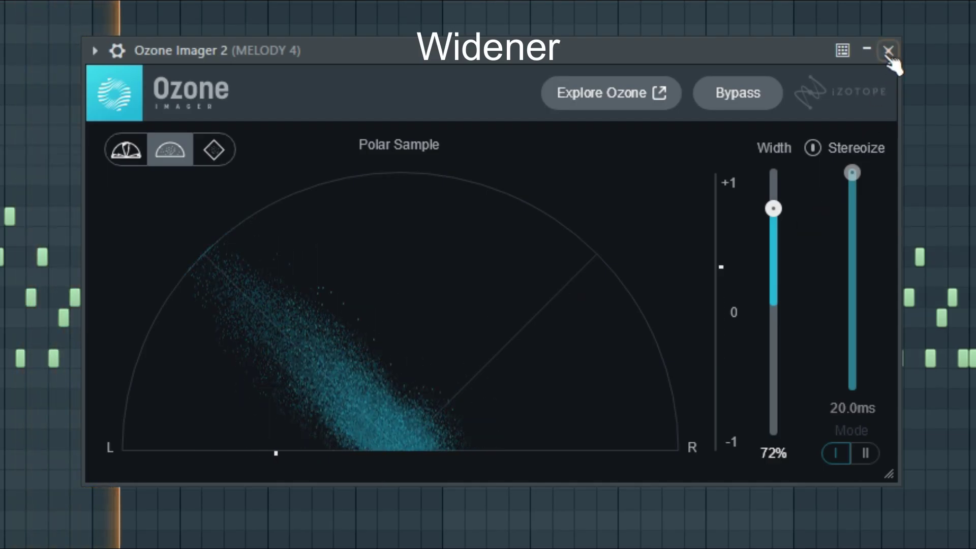
left_click(889, 50)
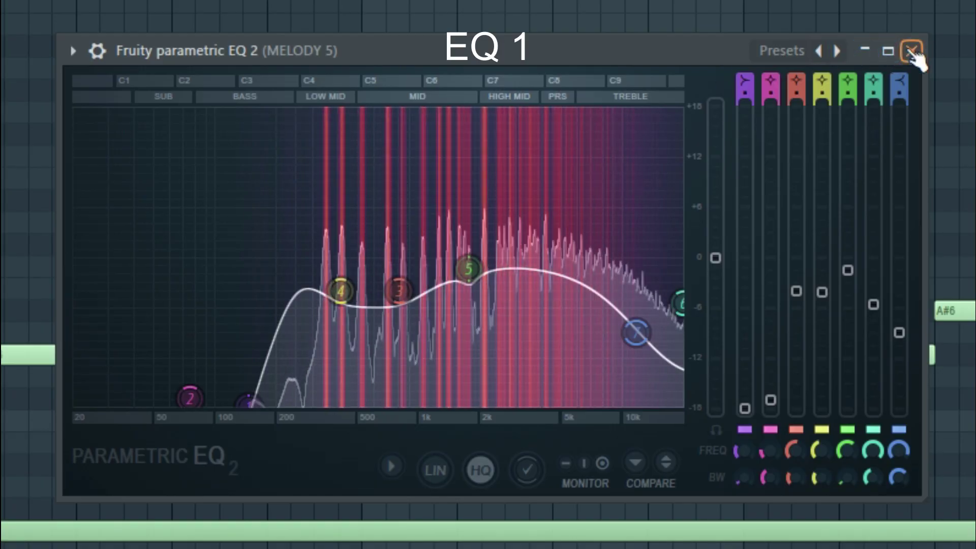
Step: Review MELODY 5's equalizers, sidechained dynamic EQ, ValhallaSupermassive reverb and Ozone Imager 2, closing the windows
left_click(913, 44)
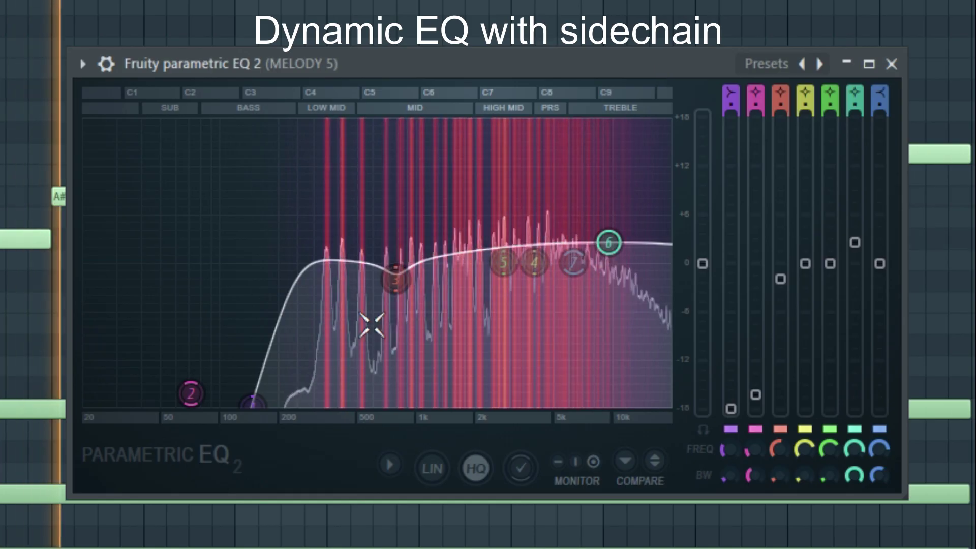
mouse_move(590, 260)
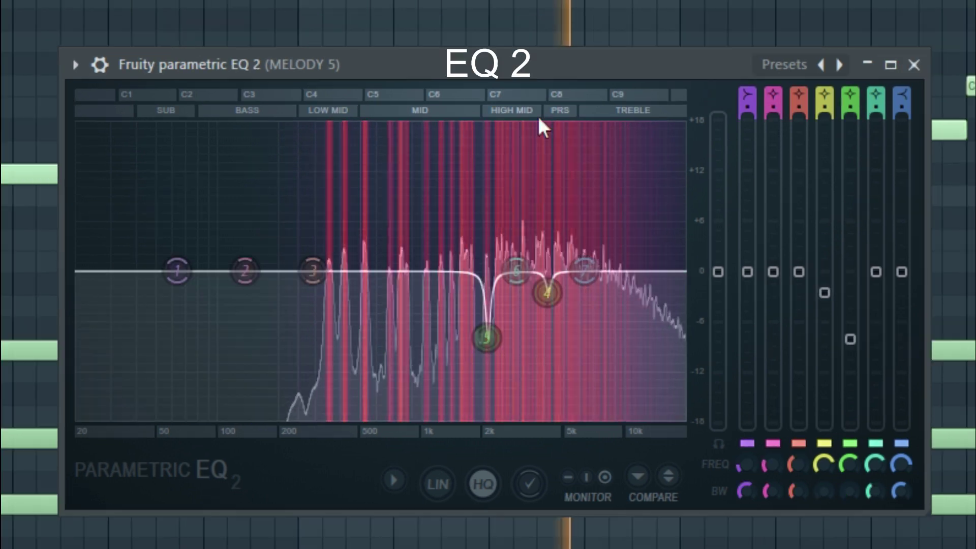
left_click(913, 64)
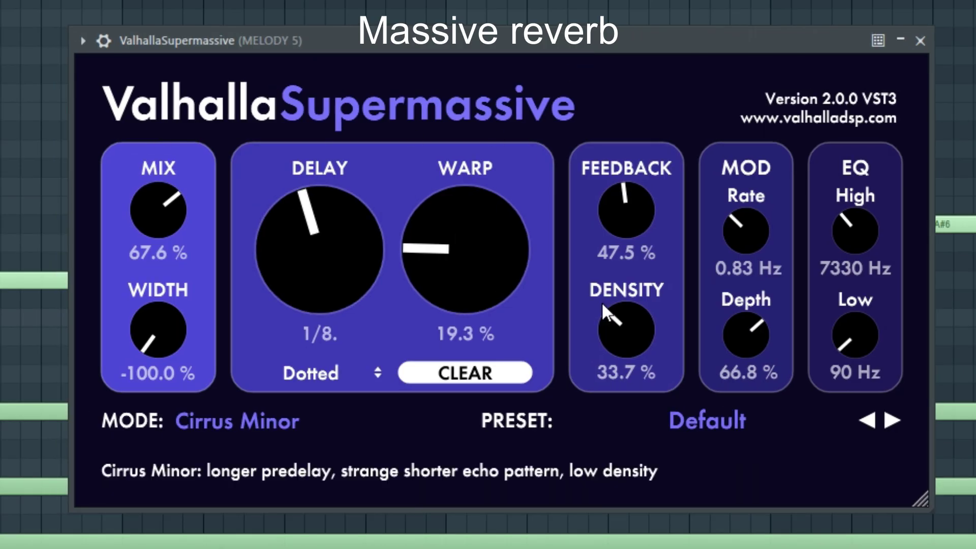
left_click(920, 40)
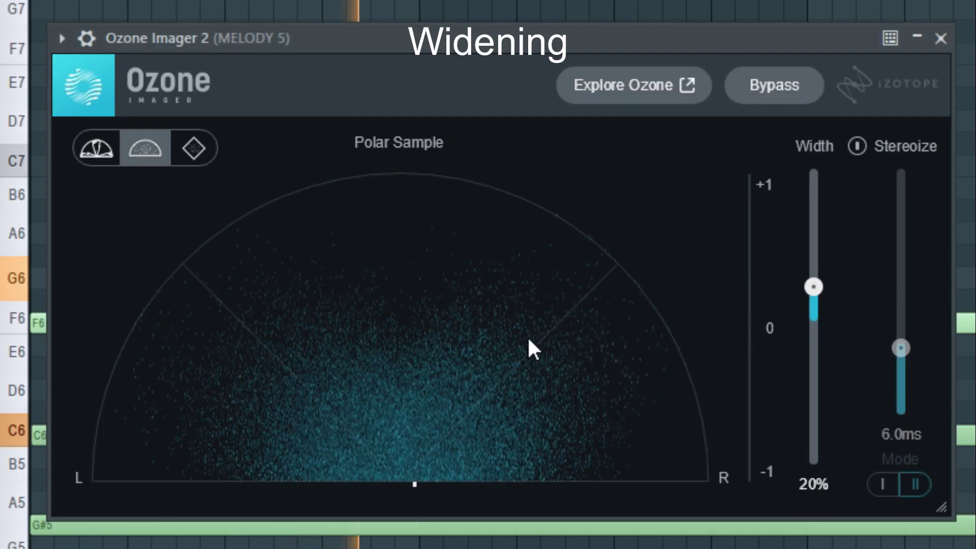
left_click(941, 38)
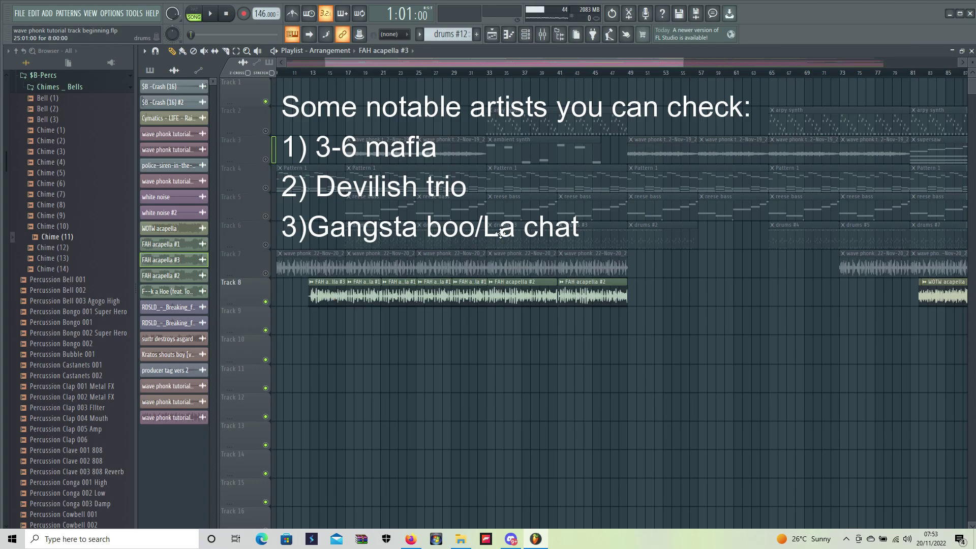
Step: Inspect the sample settings of the FAH acapella #3 clip and view the vocal arrangement on Track 8 during playback
double_click(326, 296)
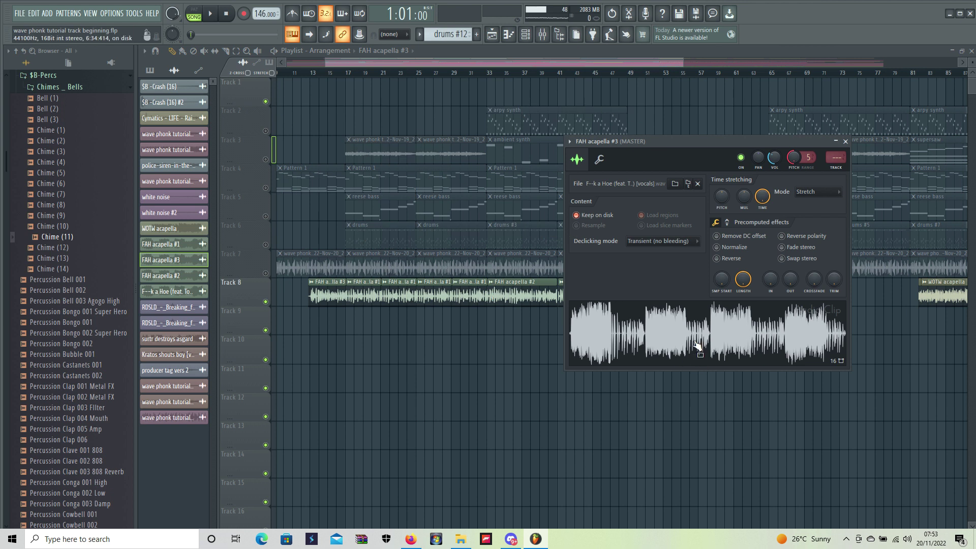
left_click_drag(640, 137, 623, 135)
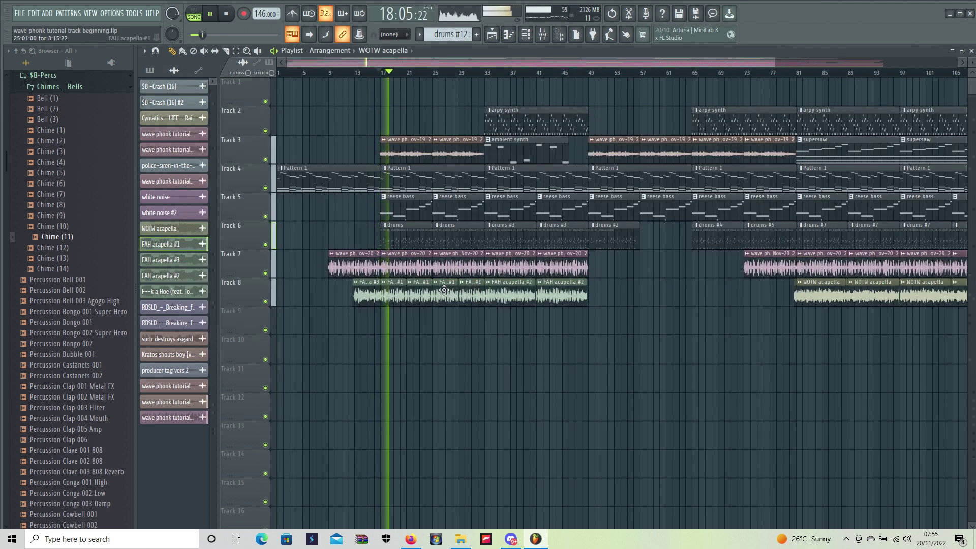
scroll(534, 360, "down", 4)
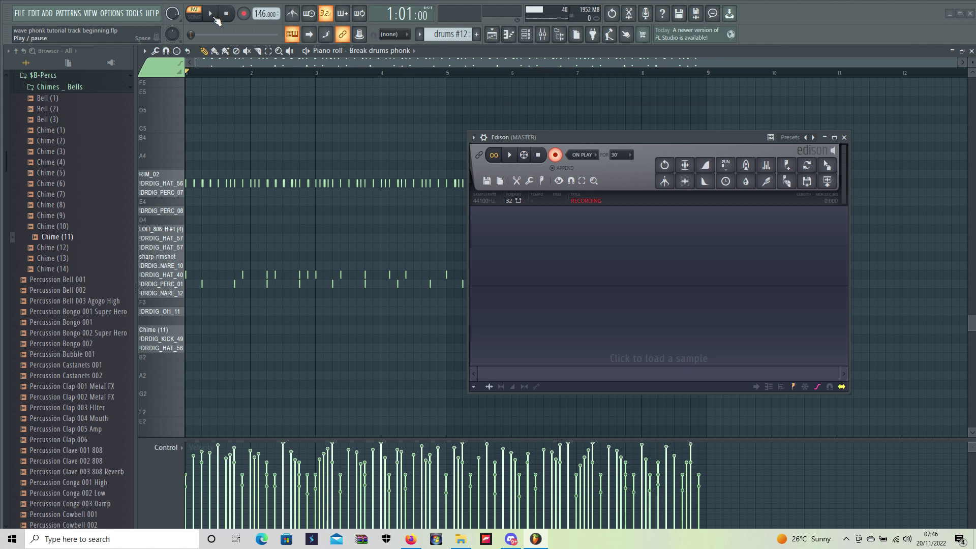
Step: Record the Break drums phonk pattern into Edison and insert the resulting sample at bar 9 on Track 7
left_click(211, 14)
left_click_drag(653, 138, 465, 243)
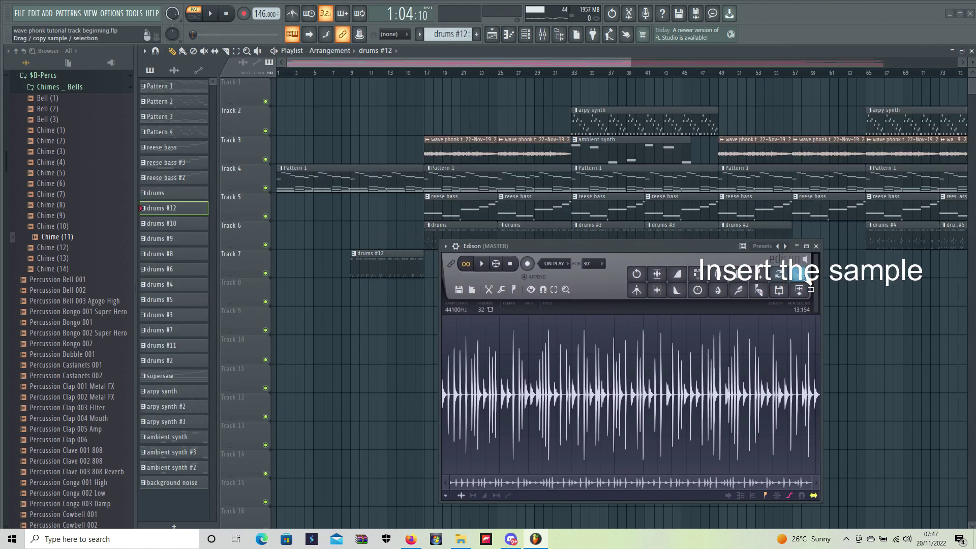
left_click_drag(808, 278, 384, 295)
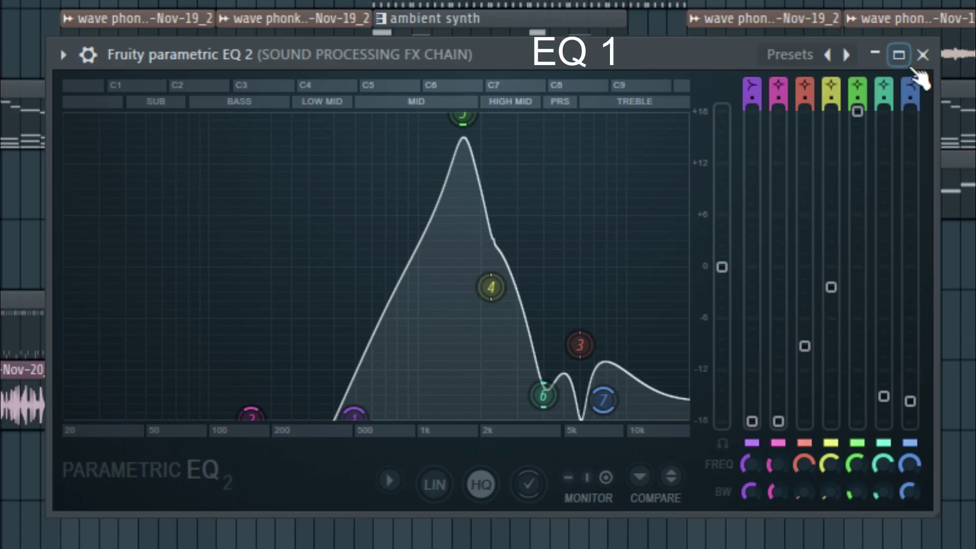
Step: Review the parametric EQ and Tape Cassette 2 settings in the SOUND PROCESSING FX CHAIN, closing both plugins
left_click(923, 54)
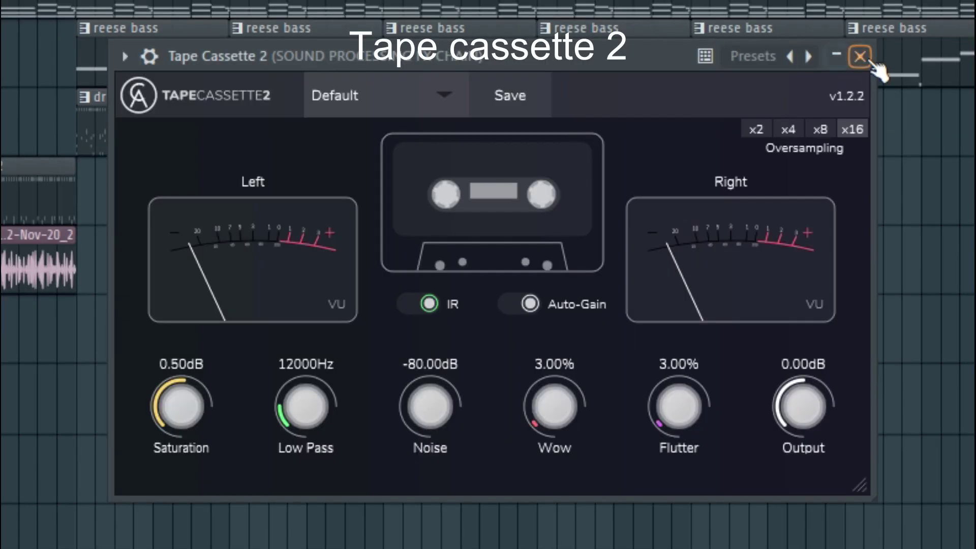
left_click(861, 56)
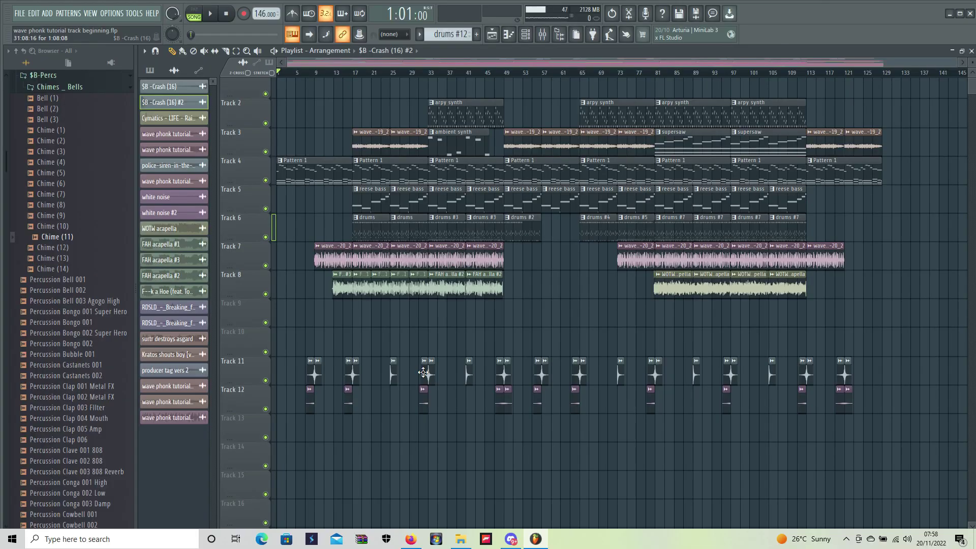
Step: Inspect the sample settings of the reversed $B -Crash (16) clip and the normal $B -Crash (16) #2 clip on Track 11
left_click(427, 361)
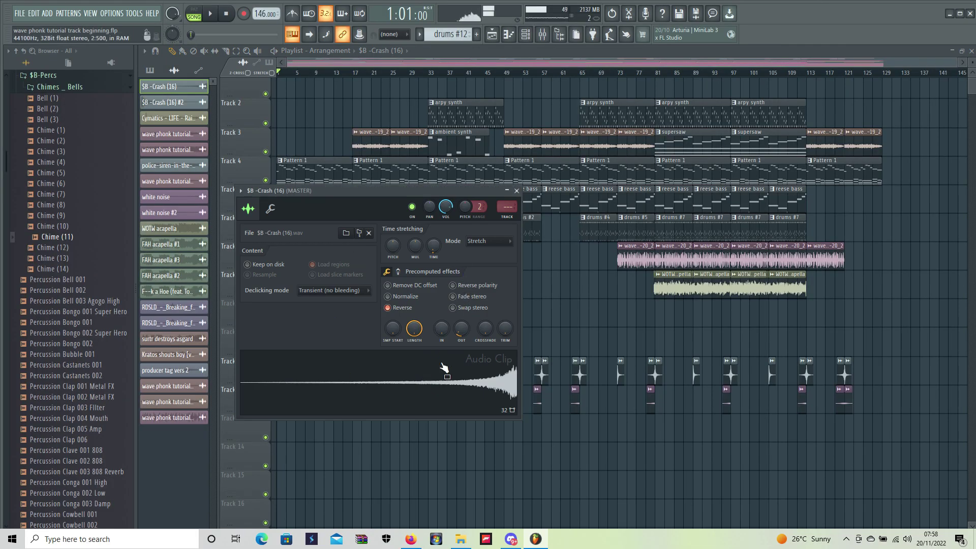
key("Escape")
left_click(430, 375)
double_click(431, 375)
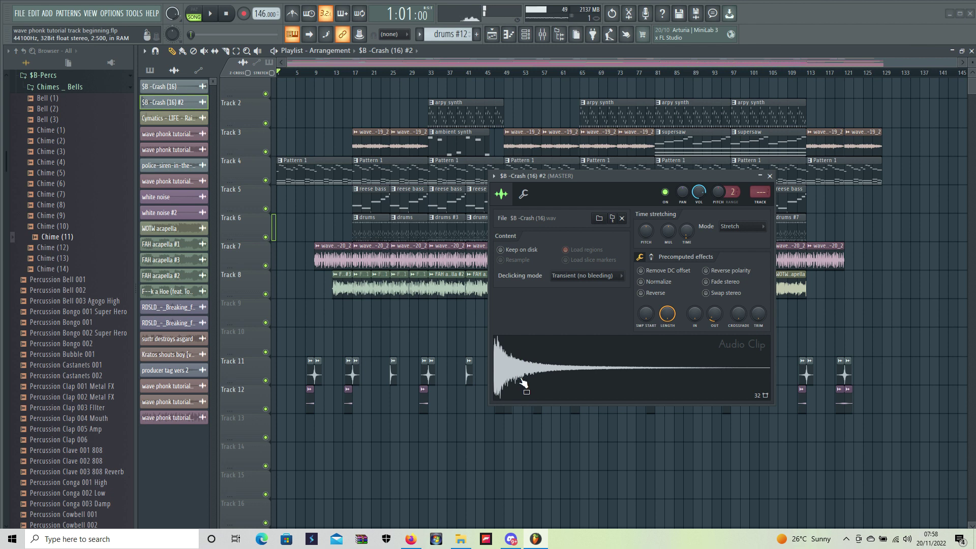
Step: Inspect the white noise clip on Track 12 and the 2022-Nov-14_2 audio clip, and show the patterns in the playlist picker
double_click(424, 394)
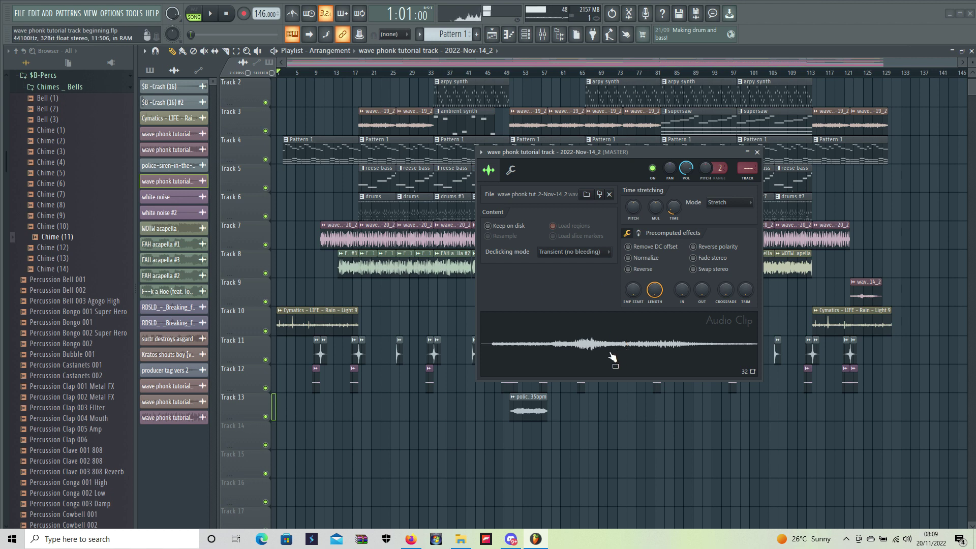
left_click(757, 151)
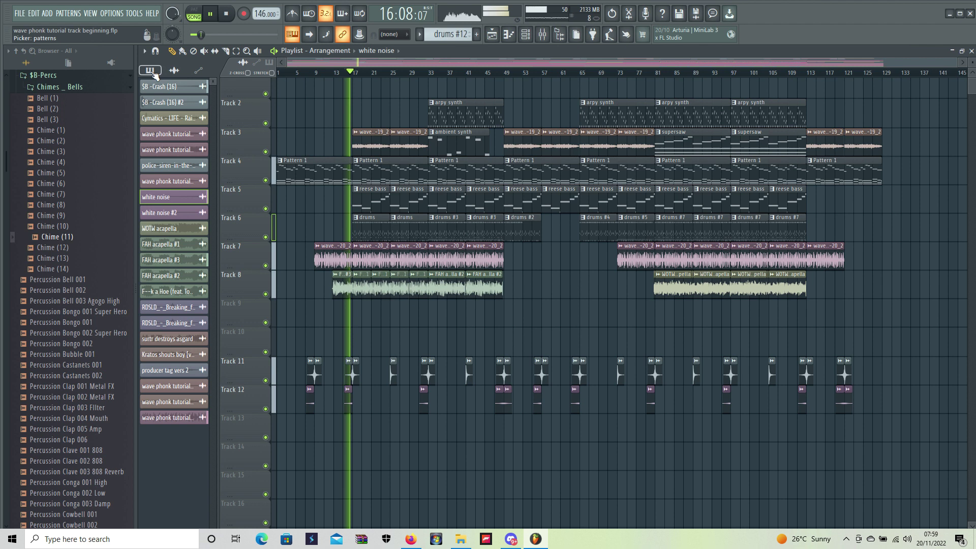
left_click(151, 72)
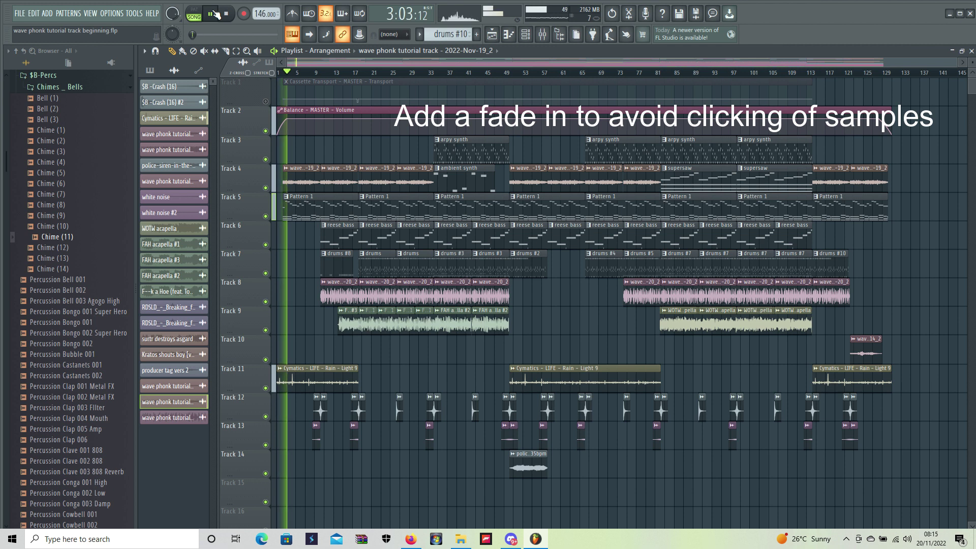
Step: Pause playback and examine the automation clips in the playlist, from the flanger and volume clips down through the bus EQ and balance tracks
left_click(214, 14)
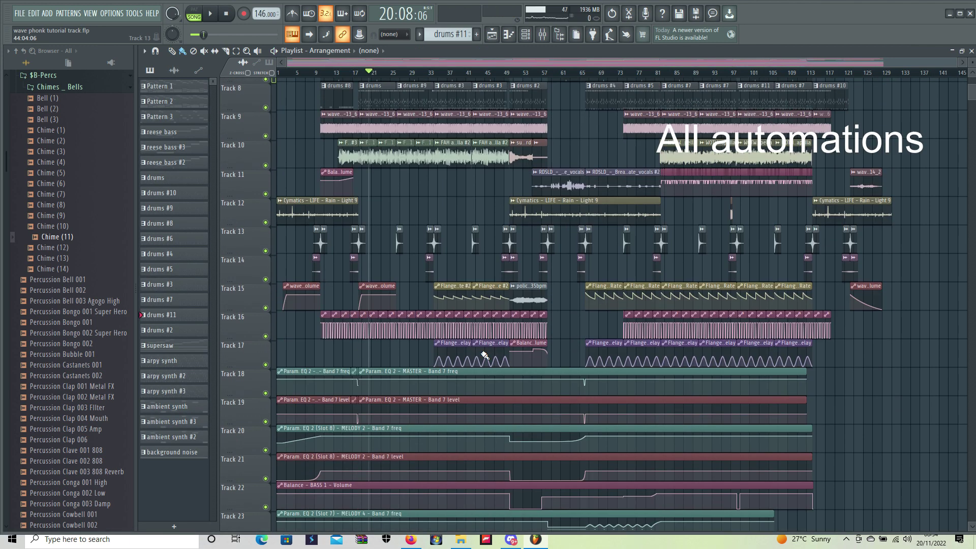
scroll(393, 144, "down", 8)
scroll(530, 381, "down", 3)
scroll(530, 380, "down", 20)
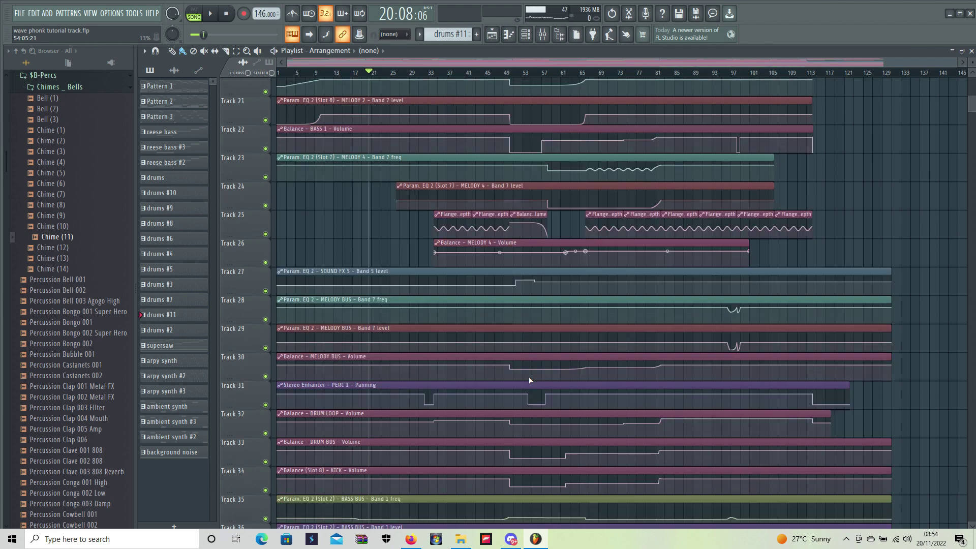
scroll(529, 380, "down", 5)
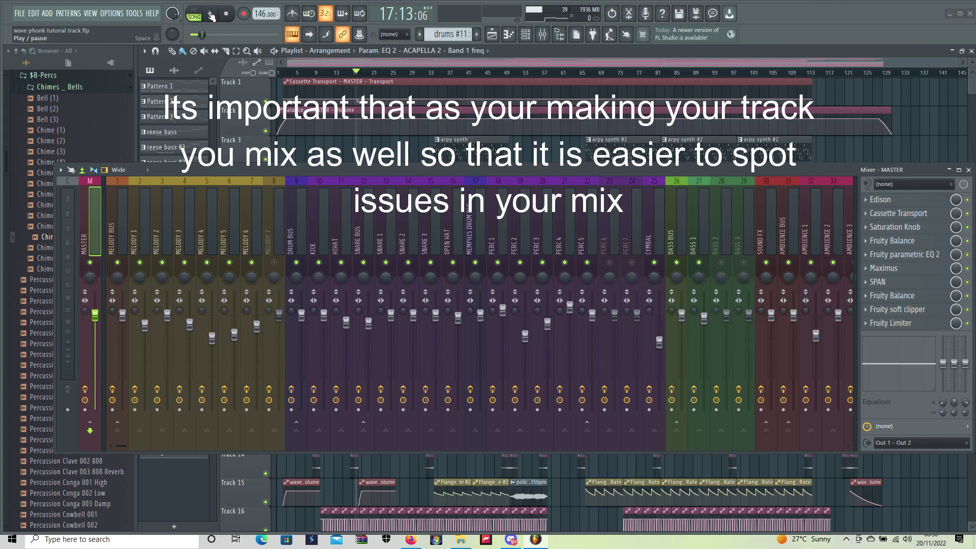
Step: Lower the mixer faders of MELODY 1 through MELODY 6, with MELODY 2 at about 54% and MELODY 5 at about 47%
left_click_drag(168, 316, 167, 362)
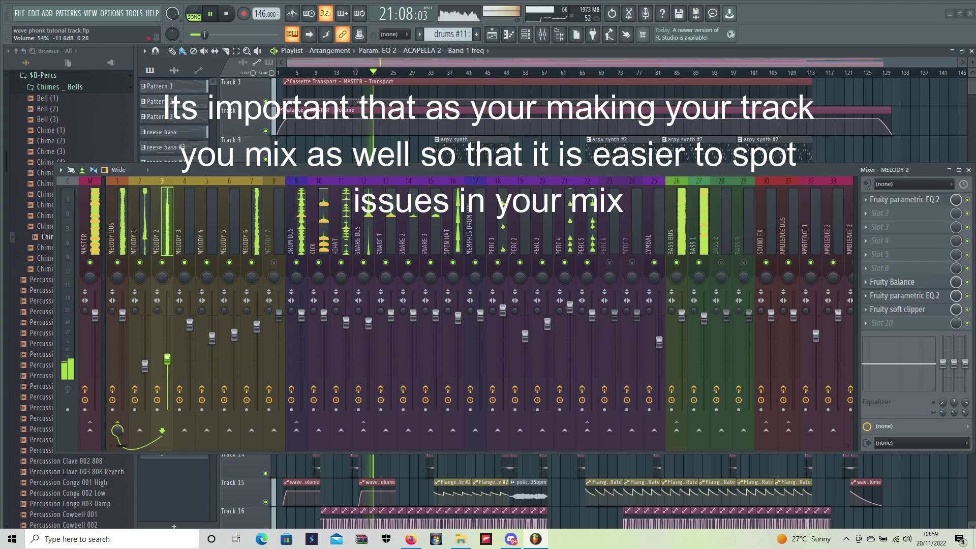
left_click_drag(190, 324, 190, 369)
left_click_drag(212, 338, 234, 374)
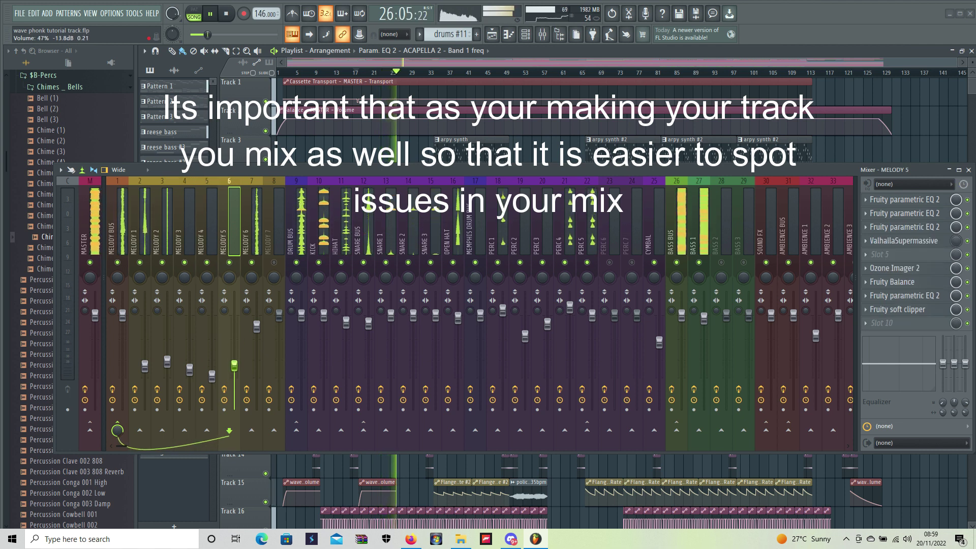
left_click_drag(257, 326, 257, 370)
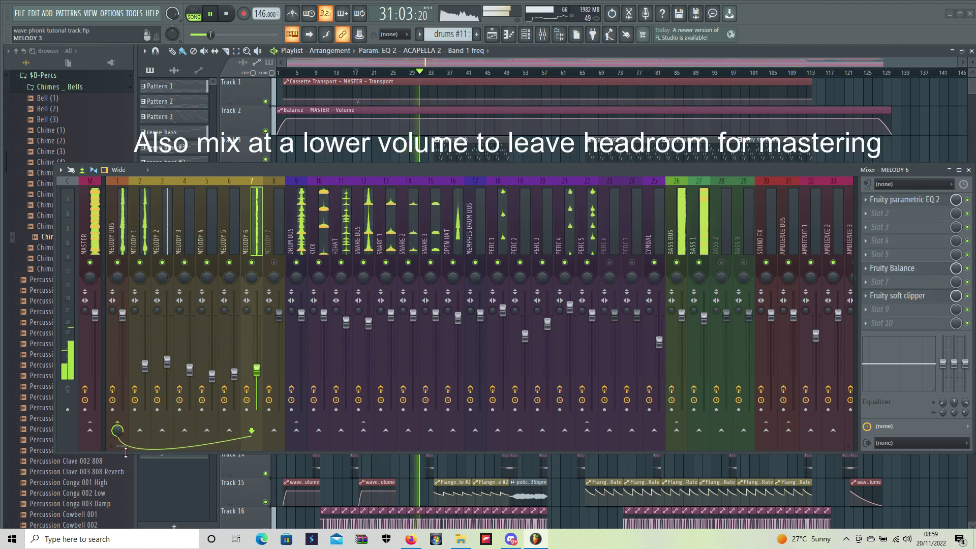
left_click_drag(122, 446, 175, 446)
Step: Export the finished mix as "wave phonk tutorial track for tutorial final mixdown.wav" in the Tutorial tracks folder
left_click(166, 239)
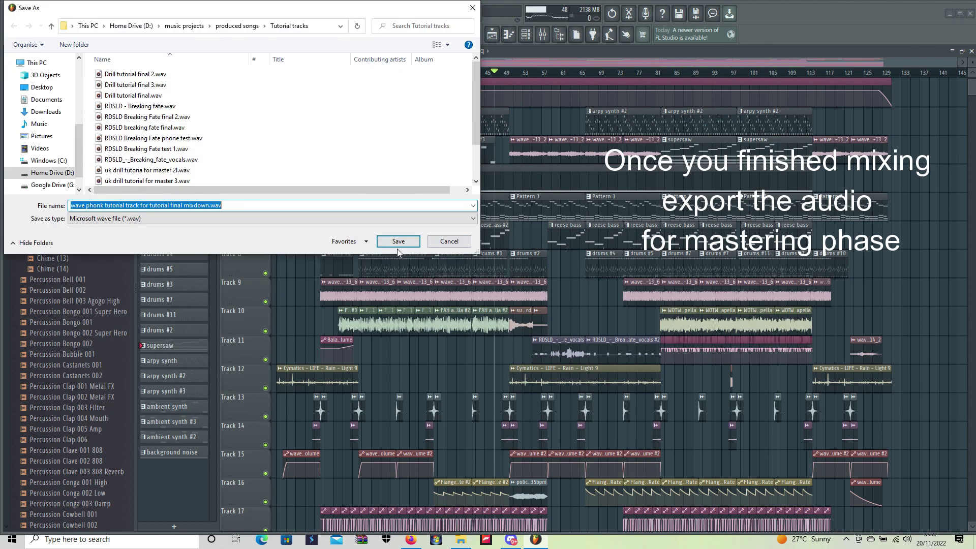
left_click(407, 251)
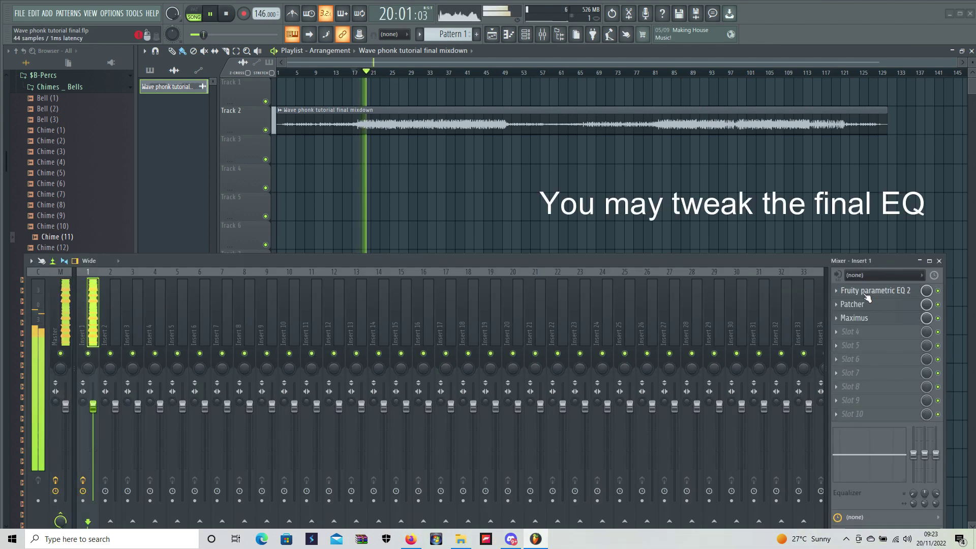
Step: Review the parametric EQ 2 and the Maximus master band settings on Insert 1 of the mastering project, closing Maximus
left_click(871, 291)
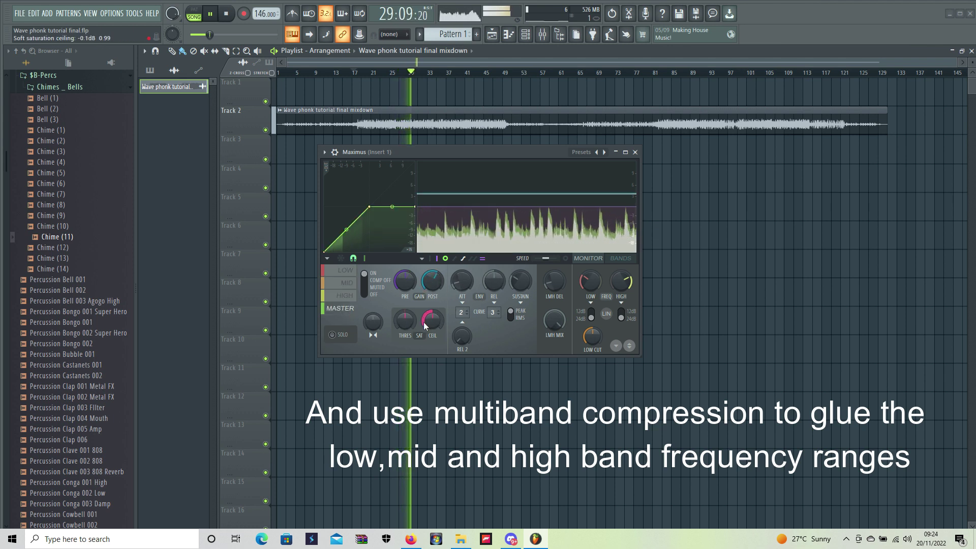
left_click(635, 152)
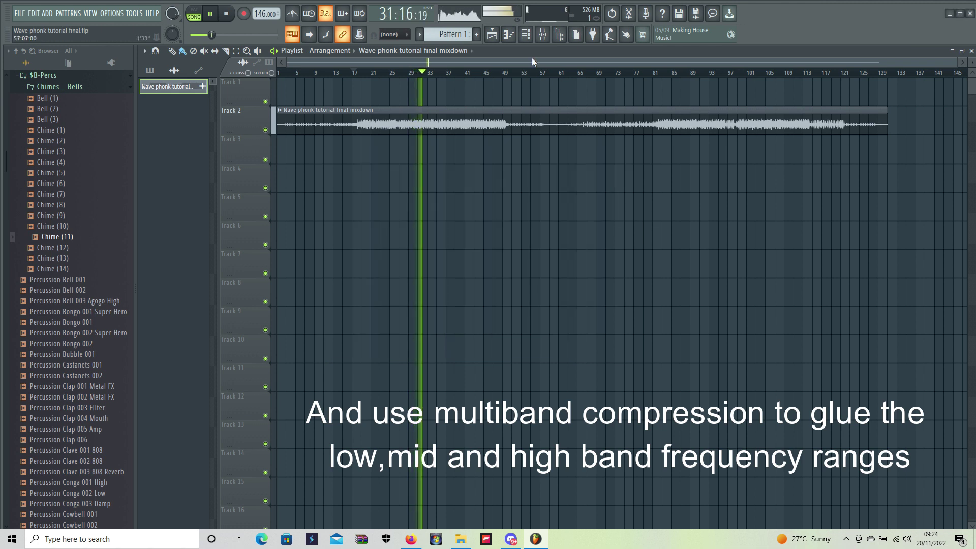